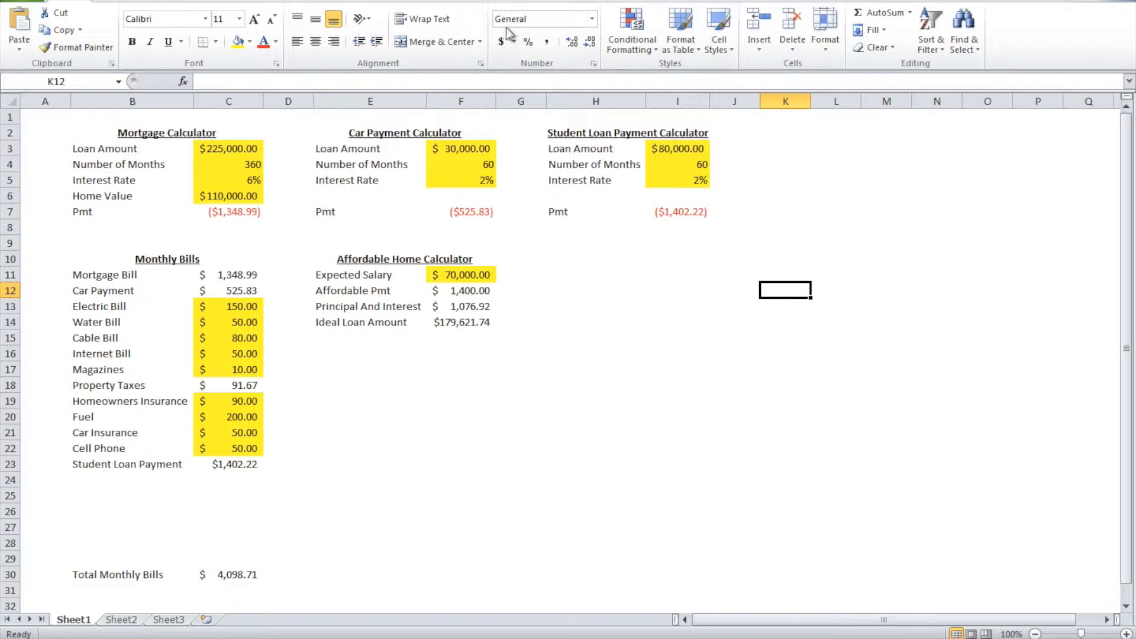
Check the Excel Macro-Enabled Workbook file type in the Save As options without saving the workbook.
left_click(23, 2)
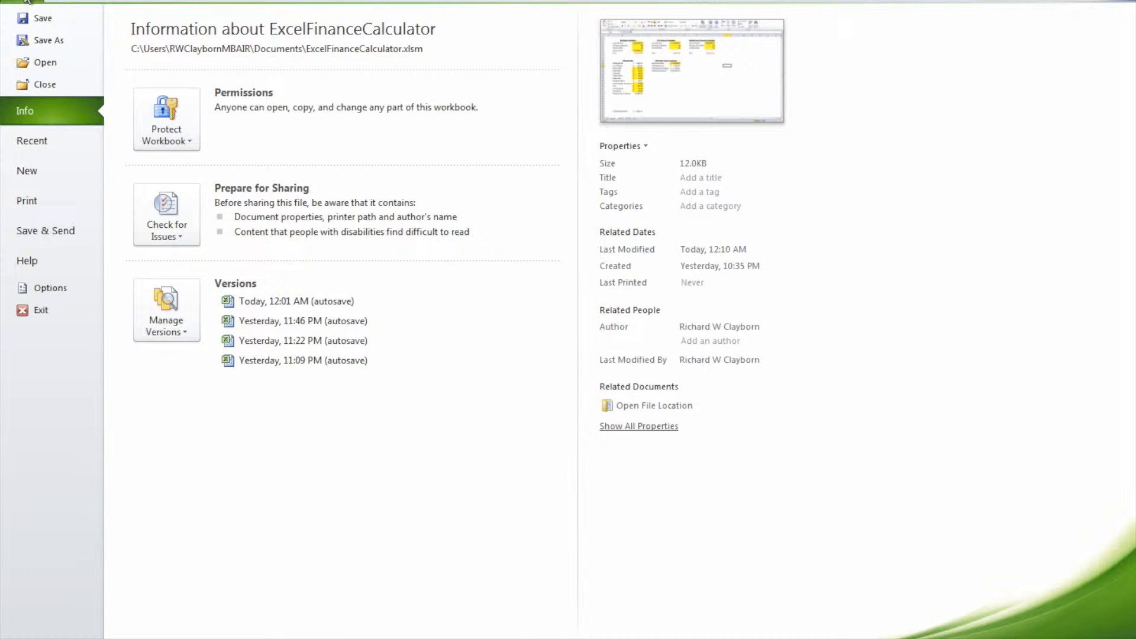
left_click(37, 40)
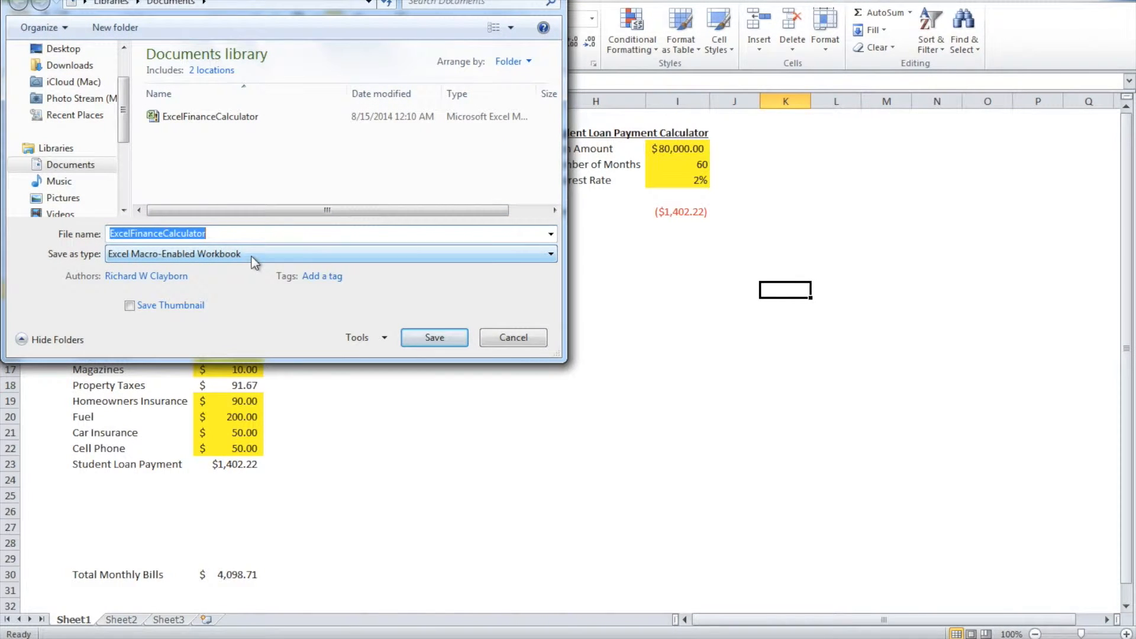
left_click(489, 342)
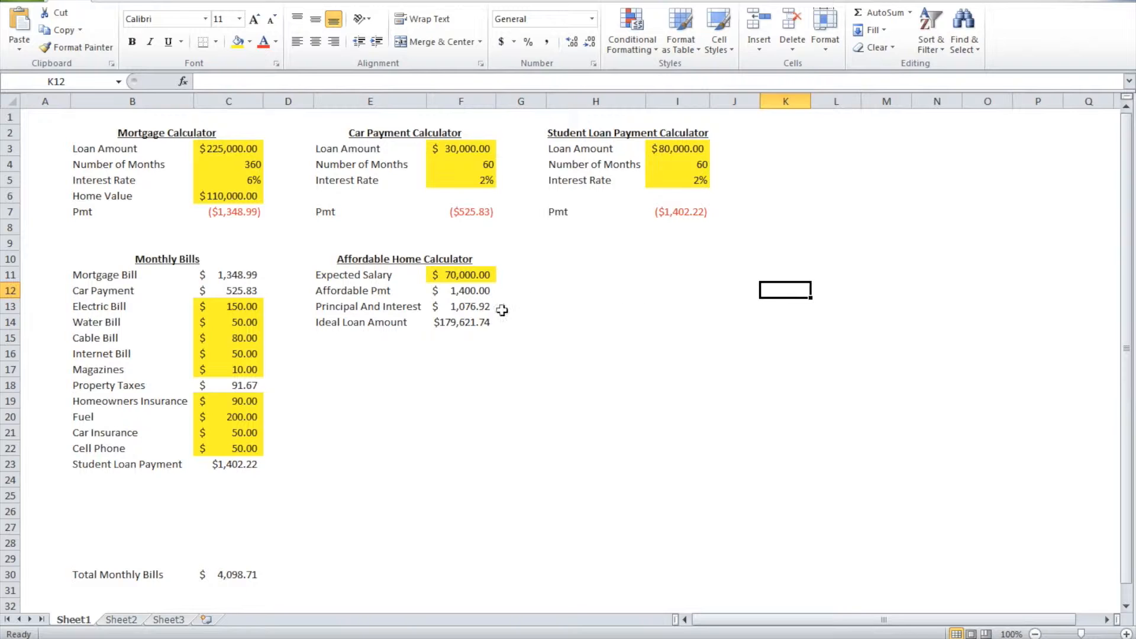
left_click(18, 5)
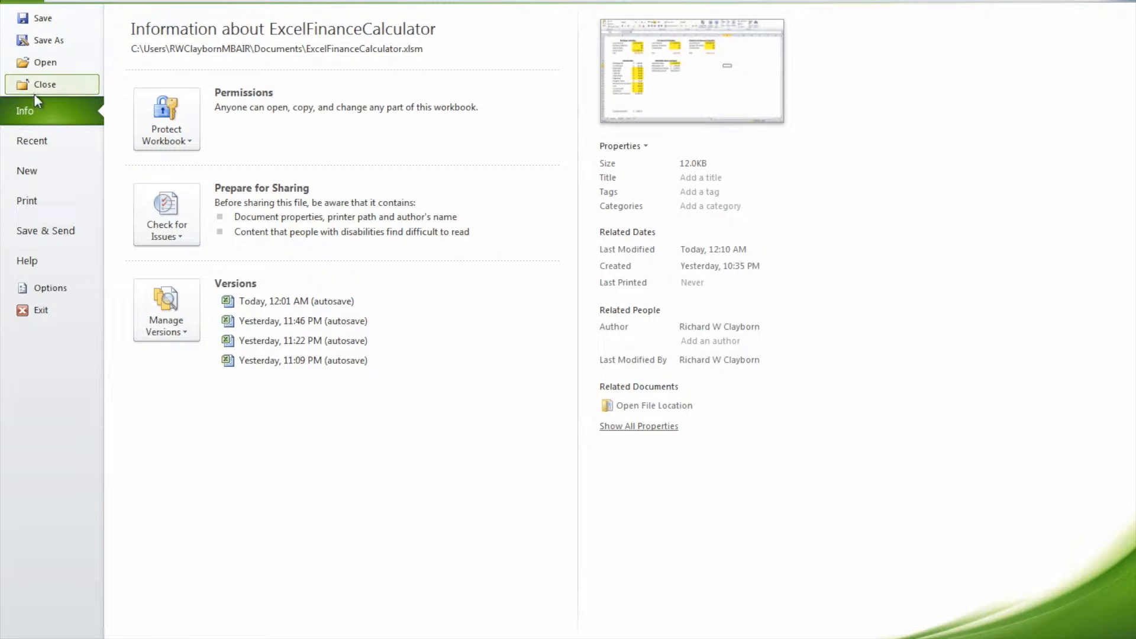
key("Escape")
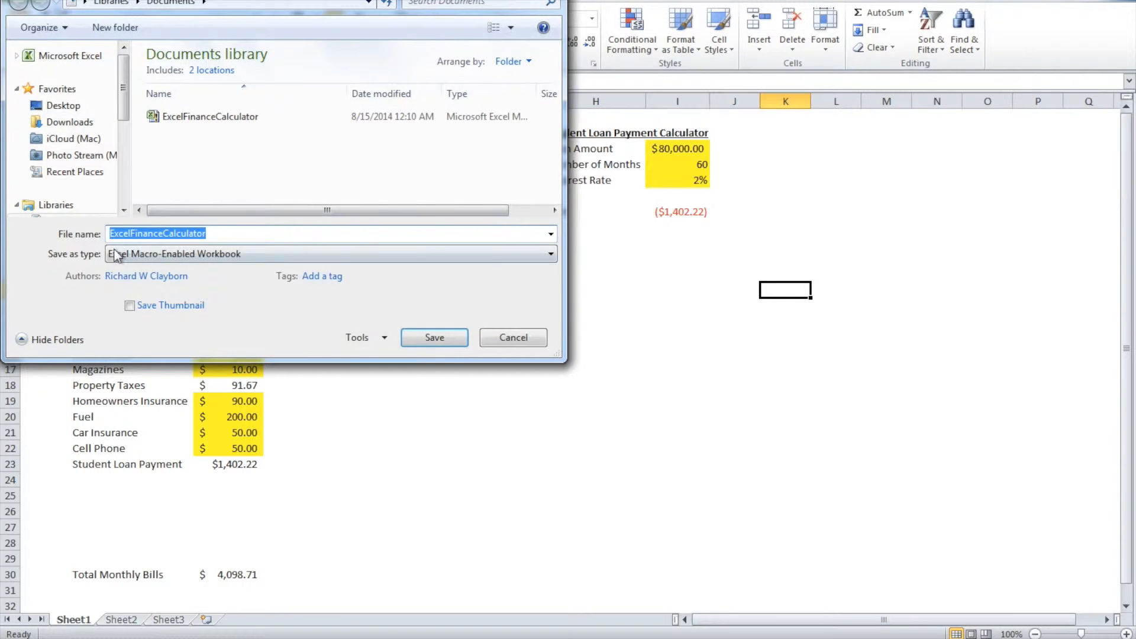
left_click(119, 257)
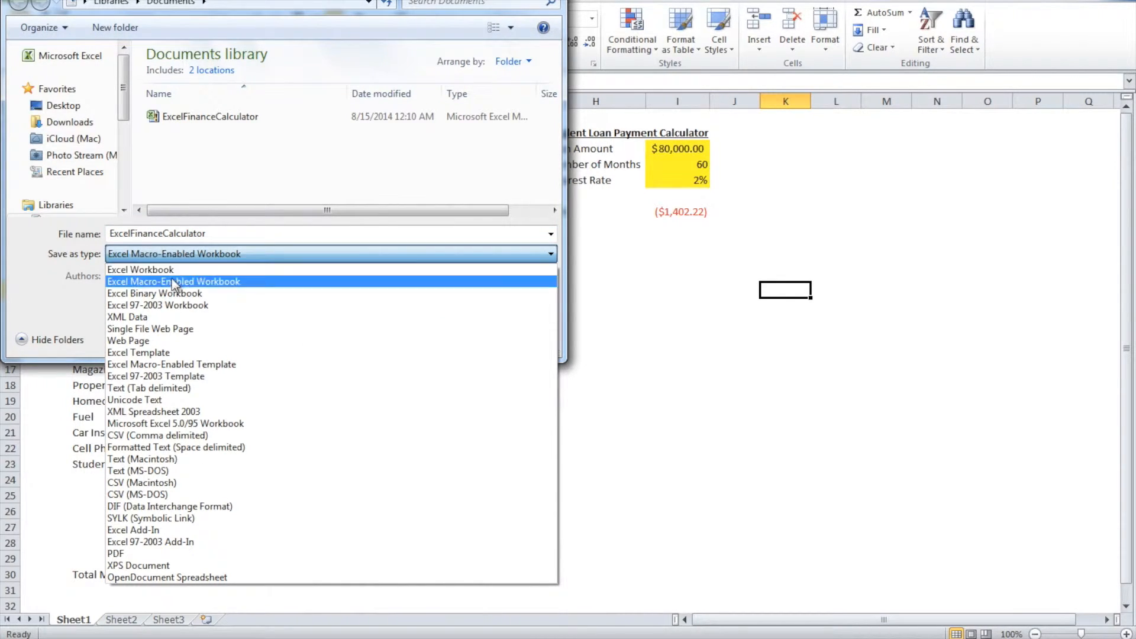
left_click(20, 276)
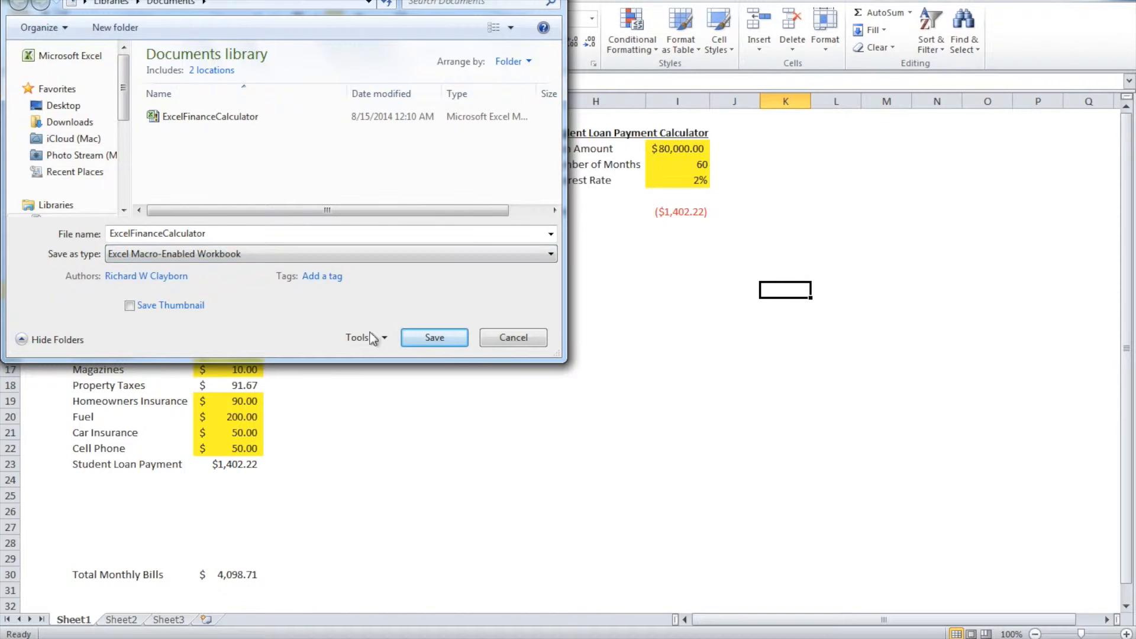
left_click(494, 339)
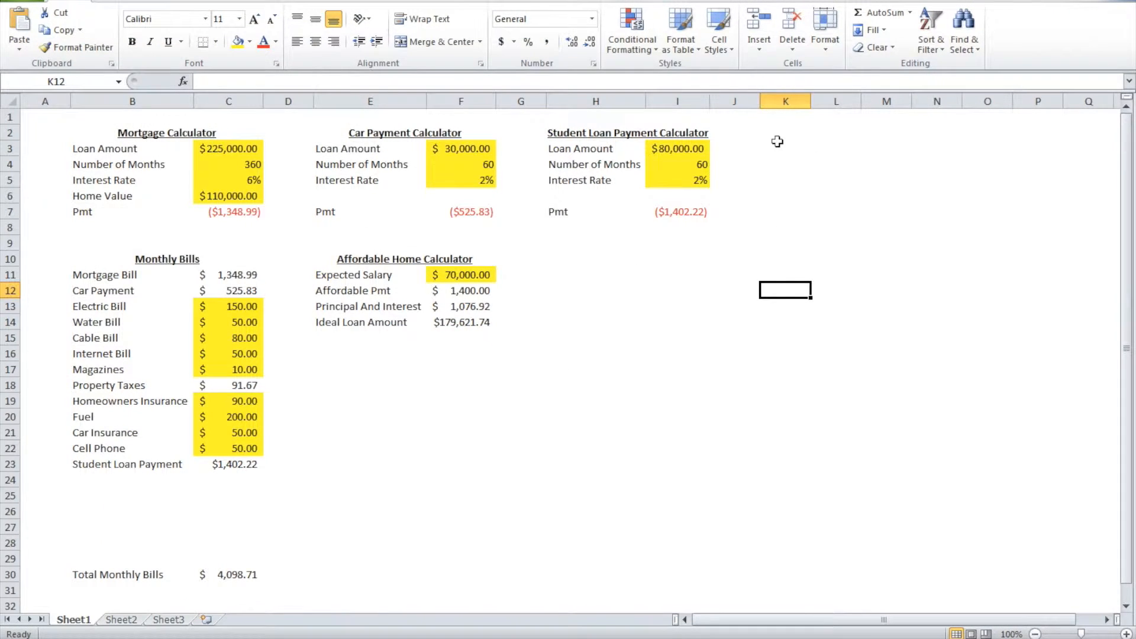
Draw a bevel shape about 0.5" high and 1.29" wide beside the Student Loan Payment Calculator, starting at cell K3.
left_click(778, 142)
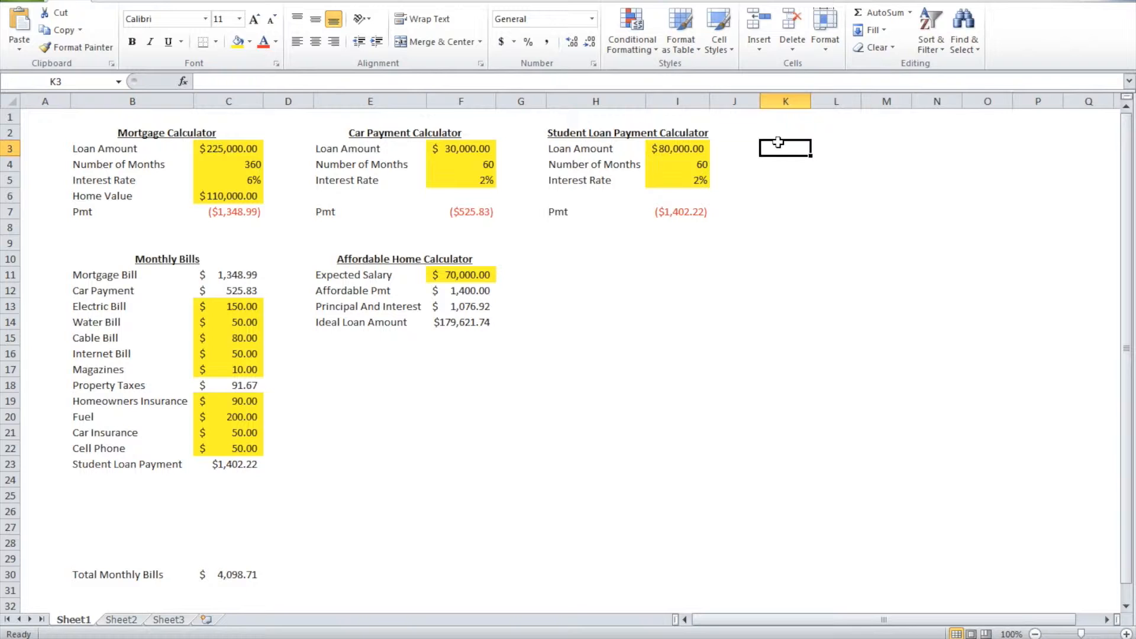
left_click(125, 3)
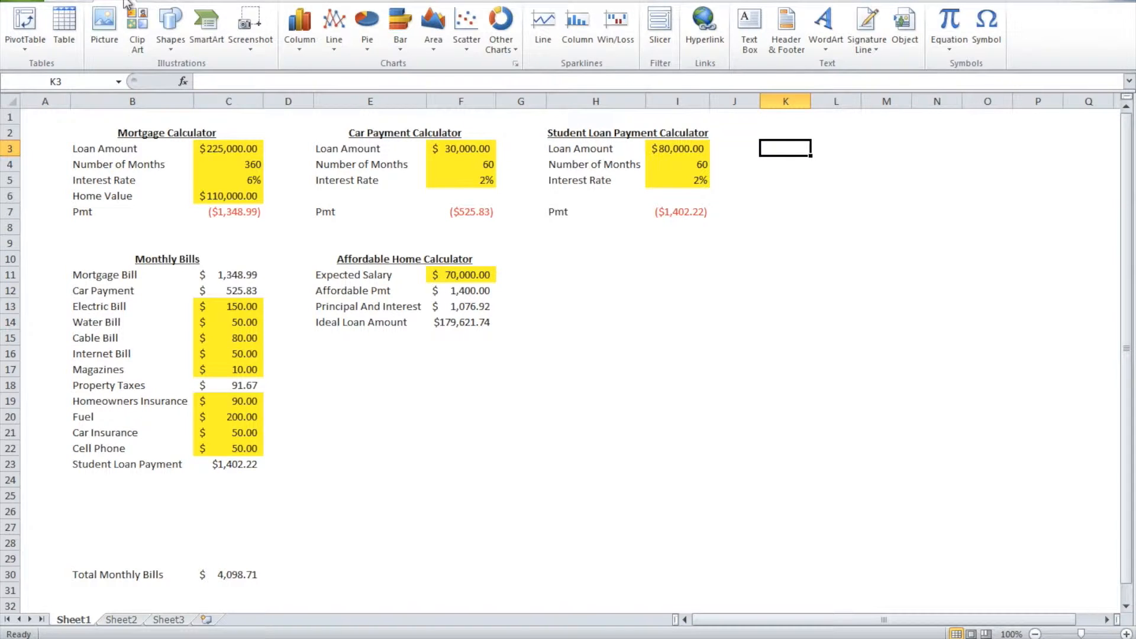
left_click(172, 37)
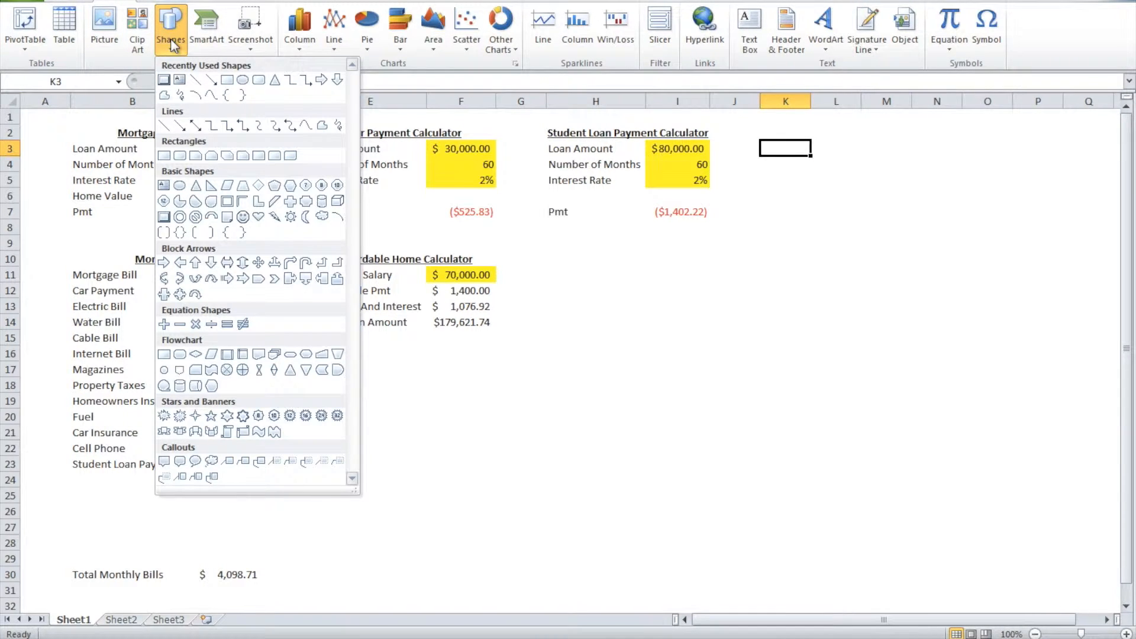
left_click(168, 220)
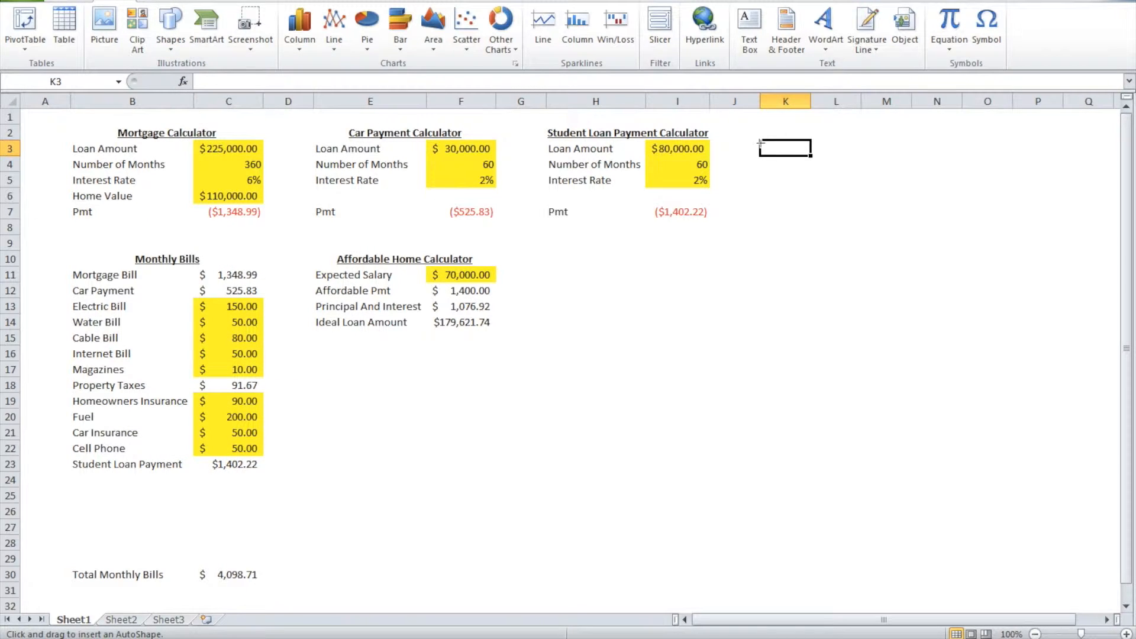
left_click_drag(760, 142, 864, 185)
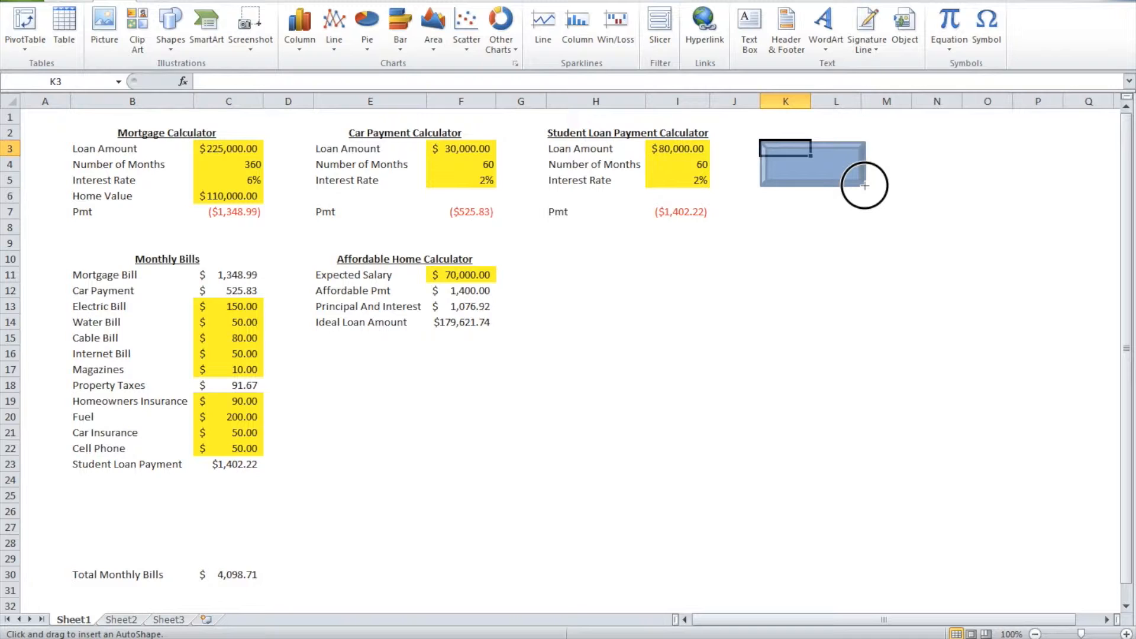
mouse_move(865, 185)
left_mouse_down()
mouse_move(862, 152)
mouse_move(859, 180)
left_mouse_up()
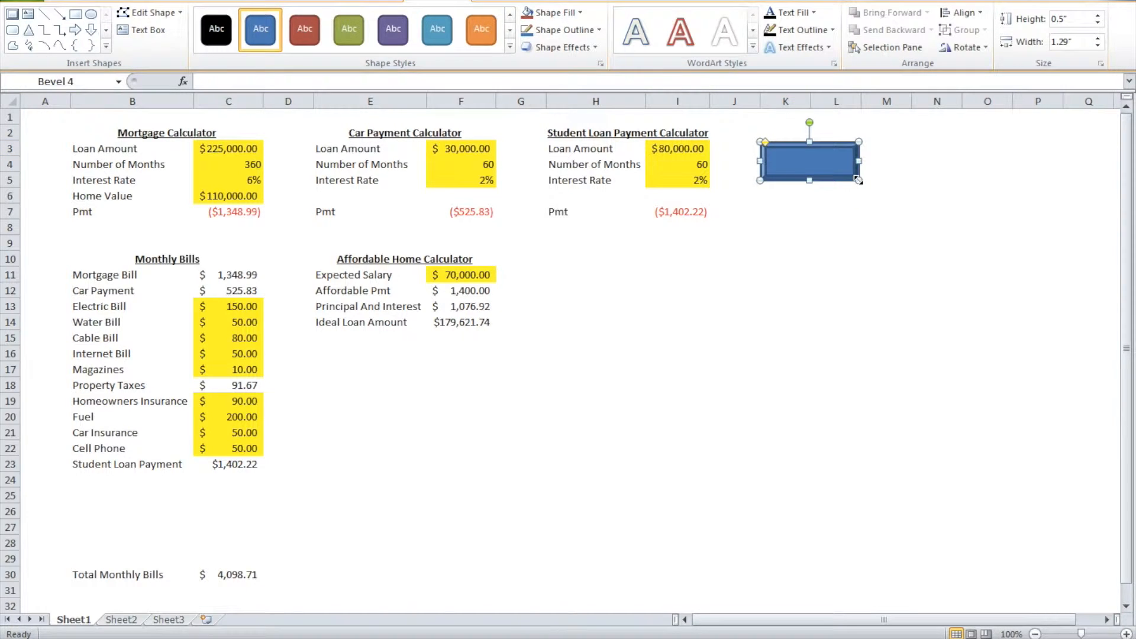
Label the bevel shape RESET and set its text size to 24.
right_click(826, 165)
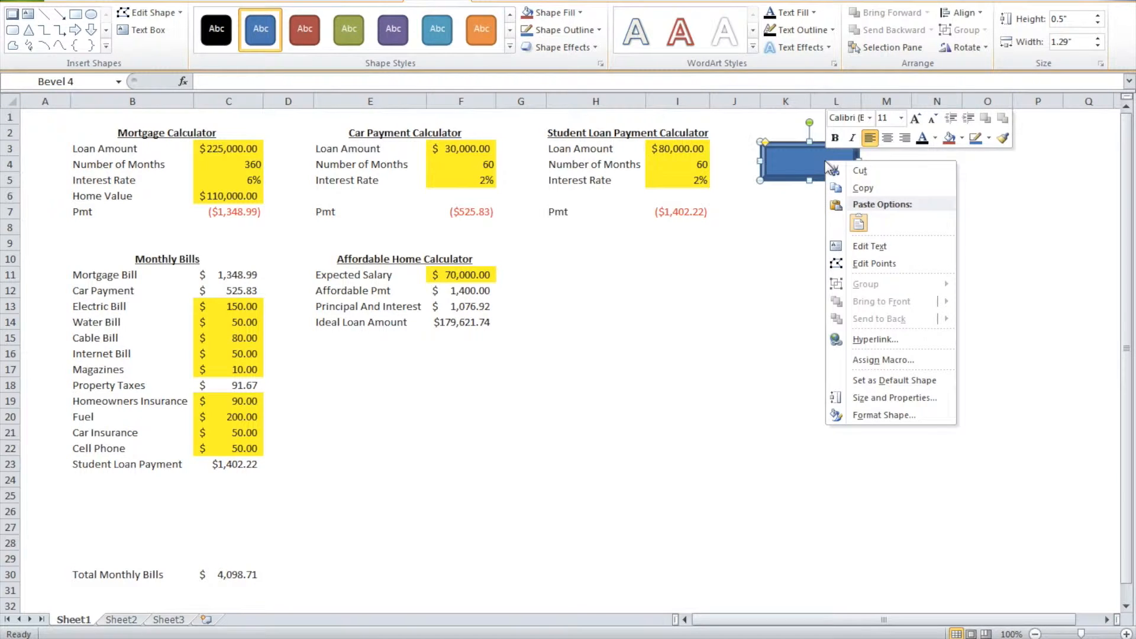
left_click(867, 247)
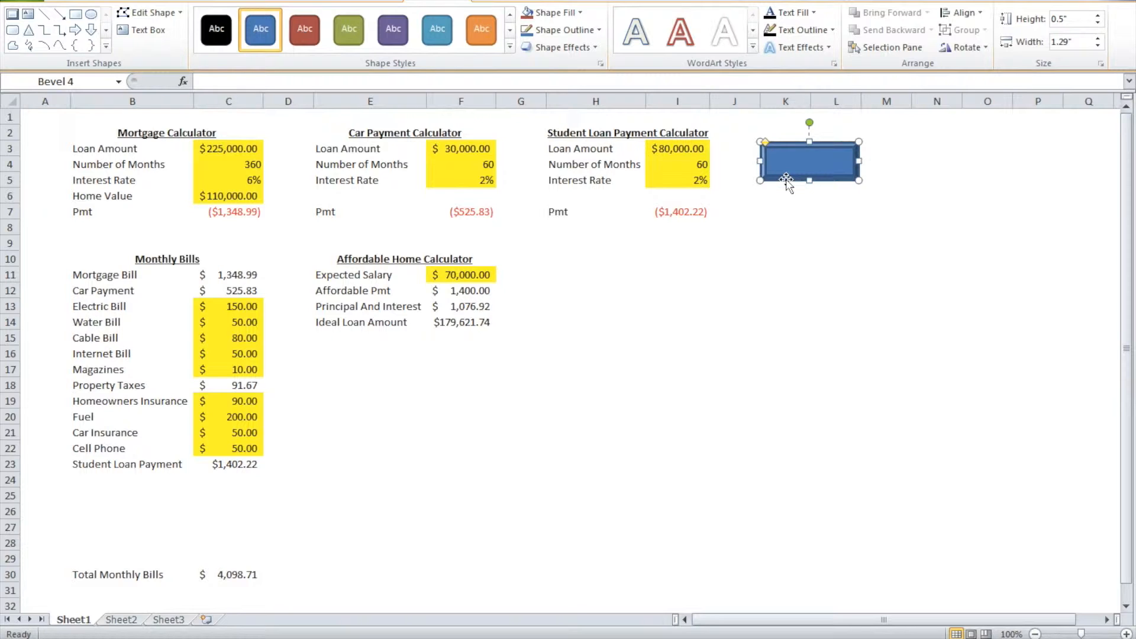
type("RESET")
double_click(785, 158)
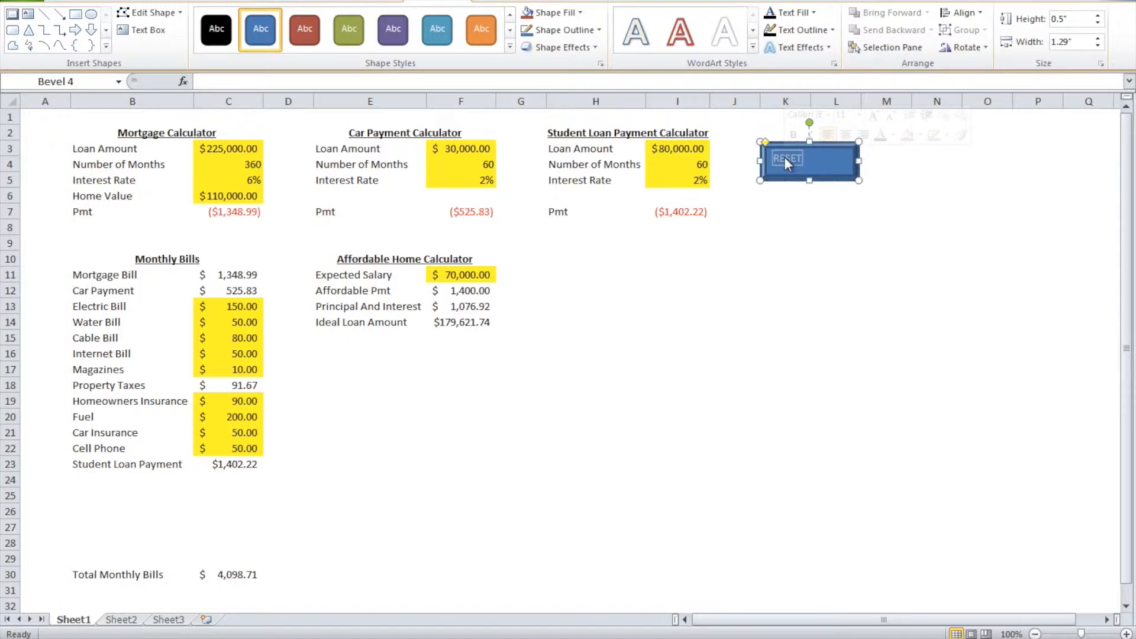
left_click(82, 3)
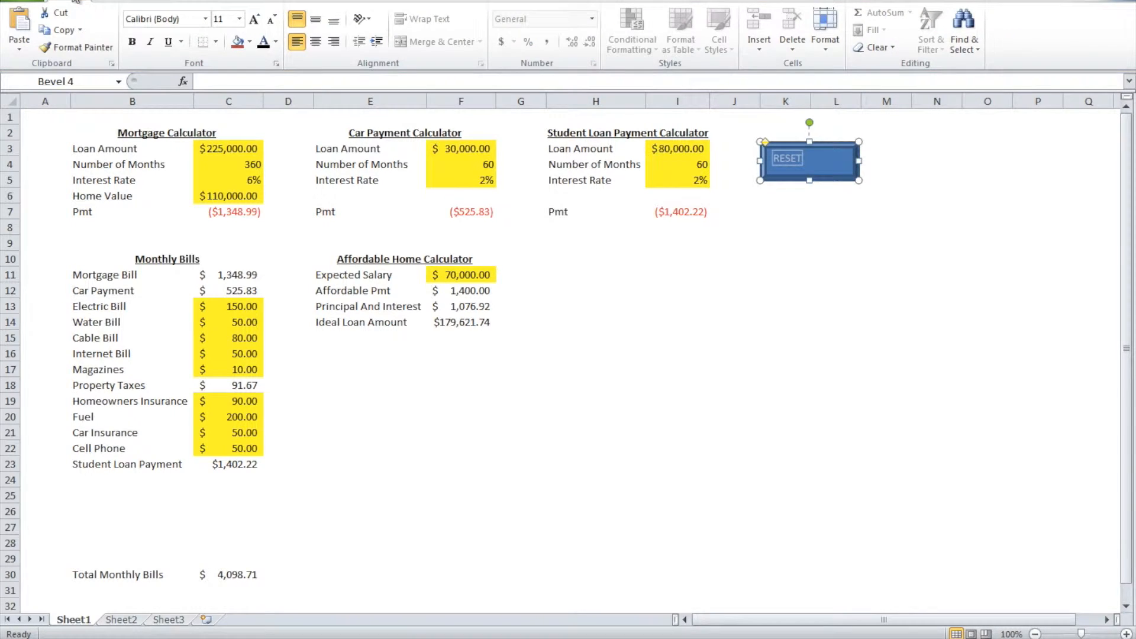
left_click(240, 19)
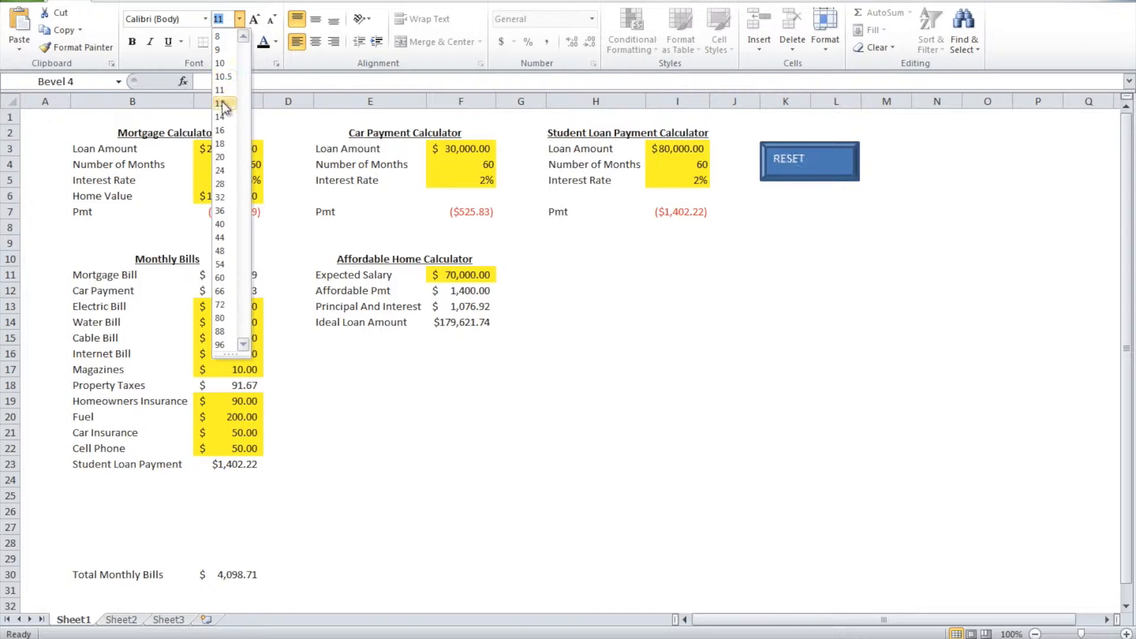
left_click(233, 173)
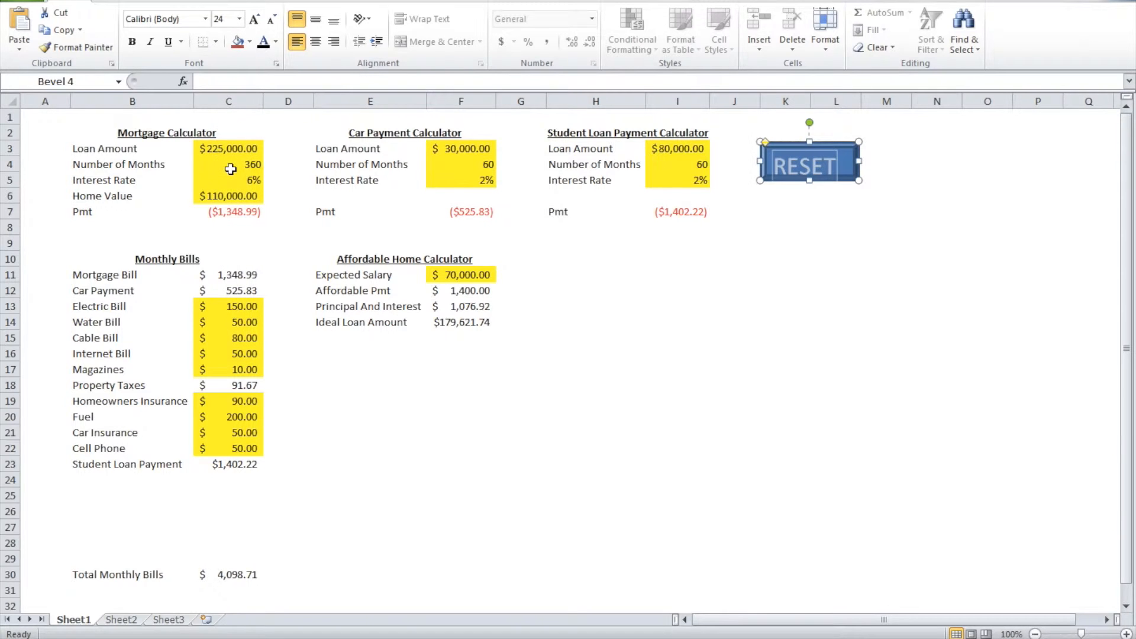
Fill the RESET shape with standard red and centre its text vertically and horizontally.
left_click(846, 154)
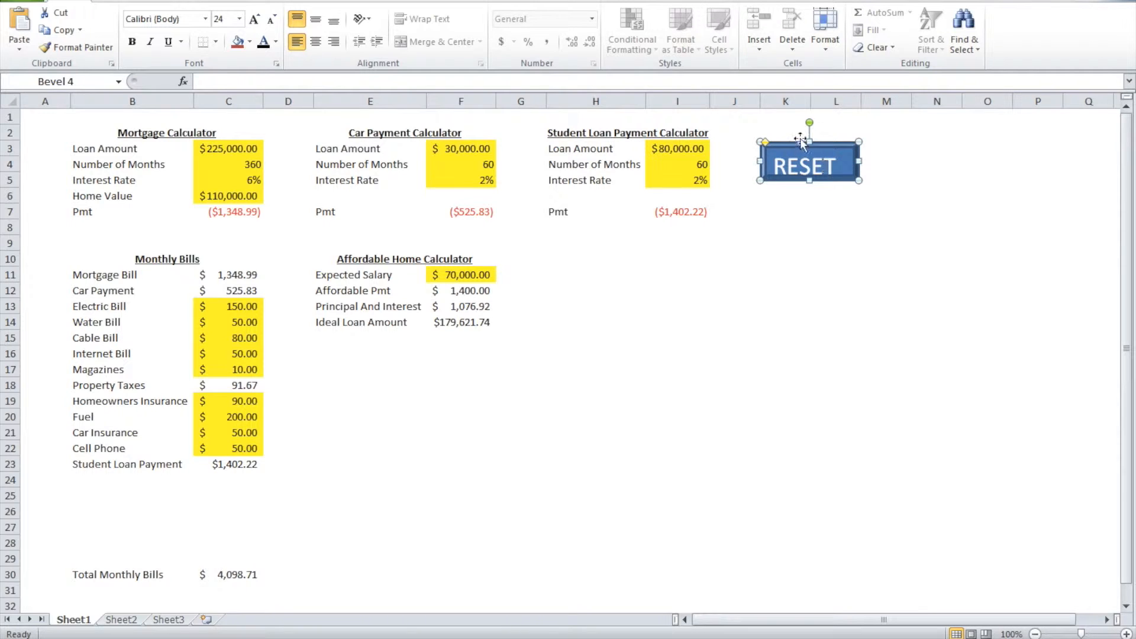
left_click(250, 43)
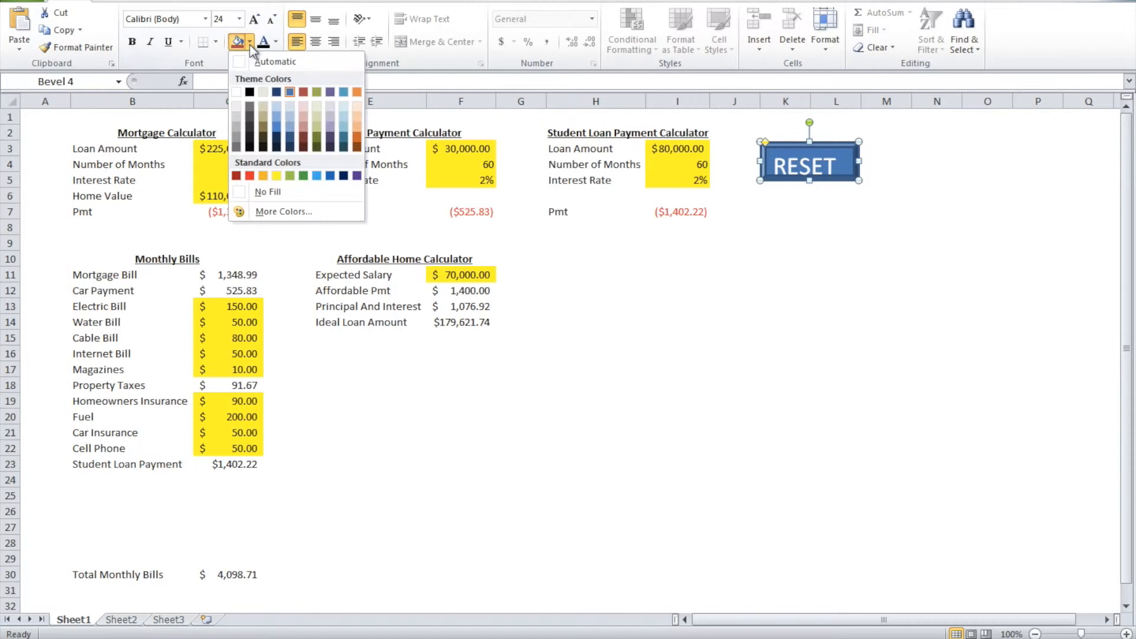
left_click(250, 176)
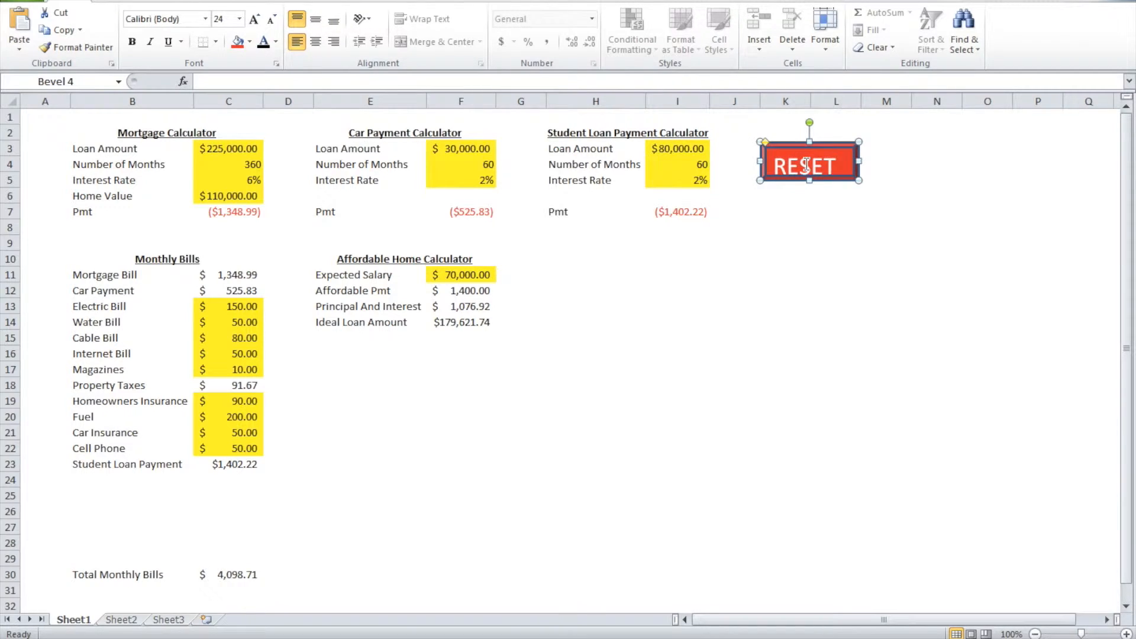
left_click(316, 23)
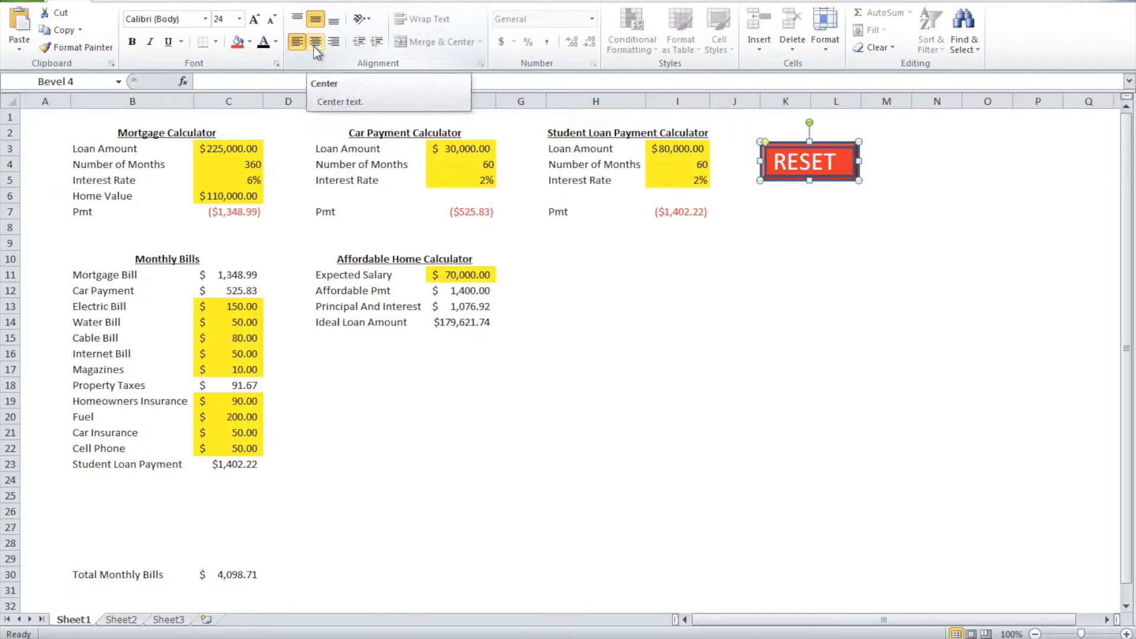
left_click(316, 47)
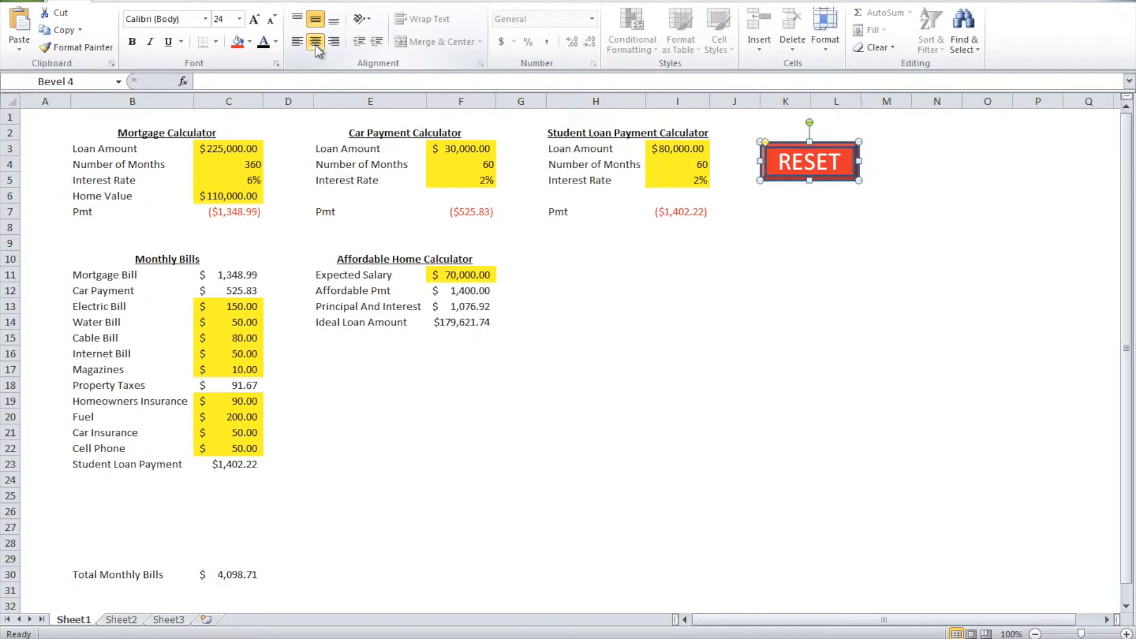
left_click(827, 208)
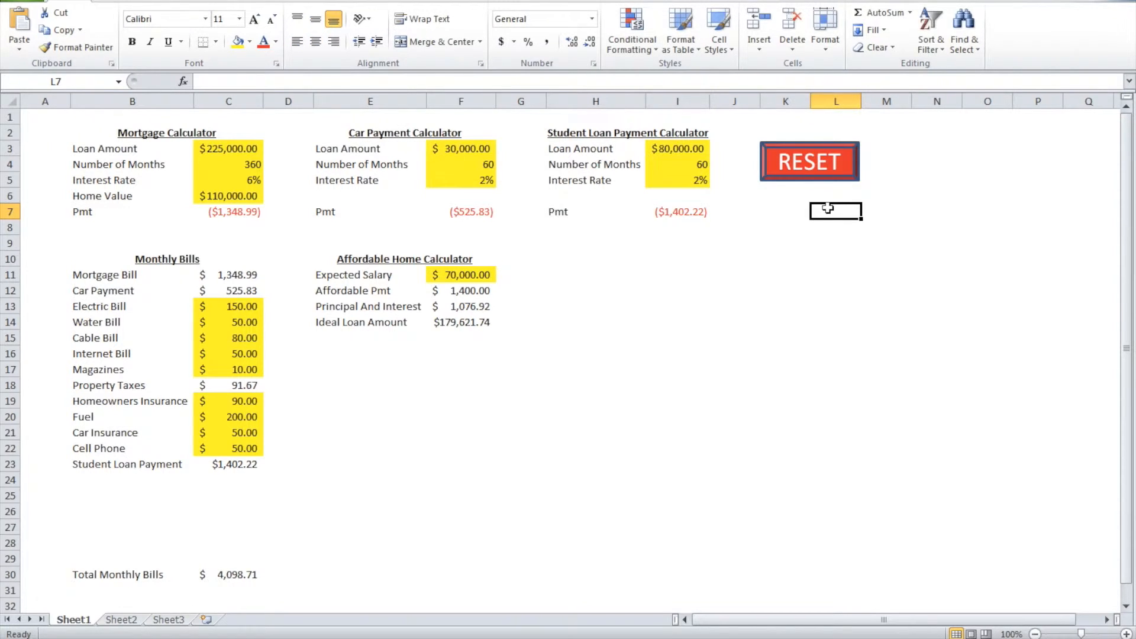
left_click(842, 172)
left_click(825, 215)
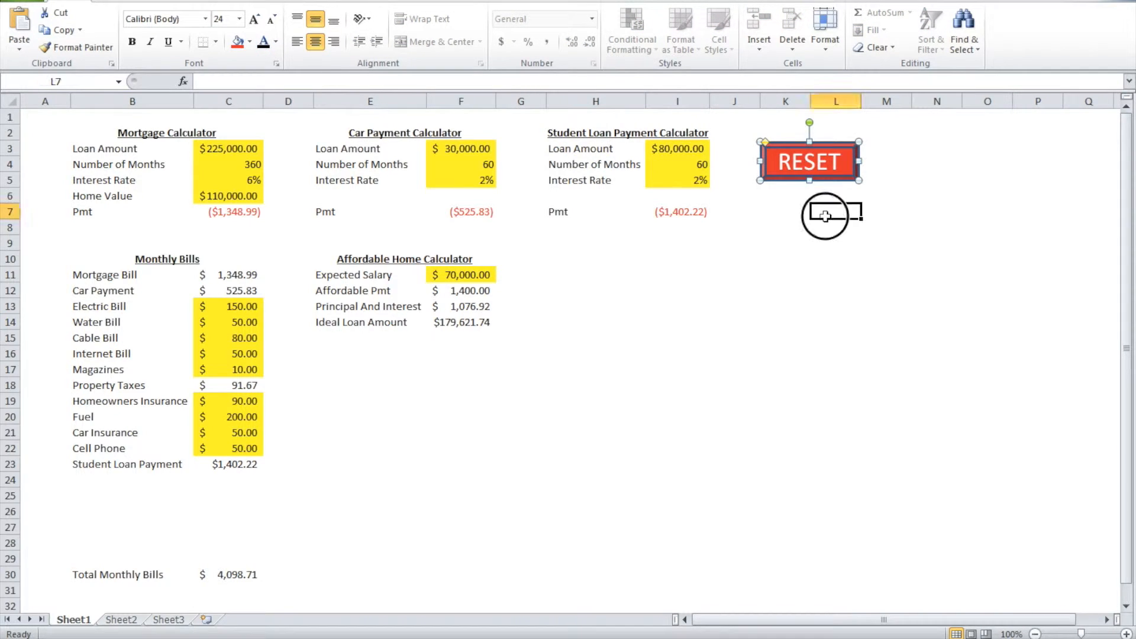
left_click(826, 177)
left_click(825, 209)
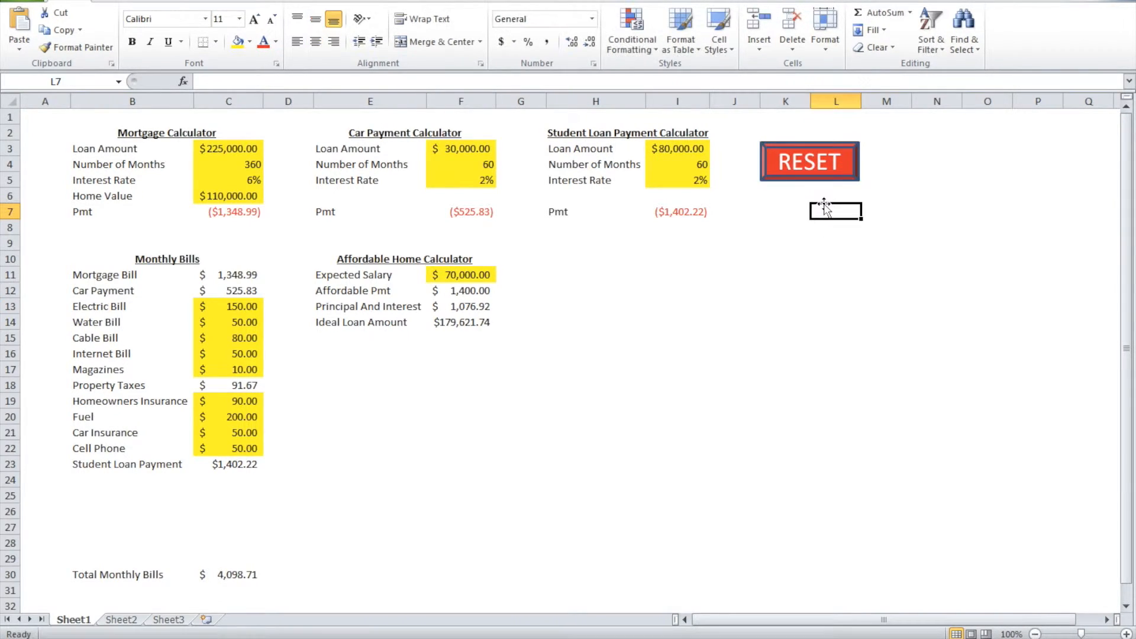
Assign a new macro named Reset to the RESET shape and choose to record it.
right_click(844, 168)
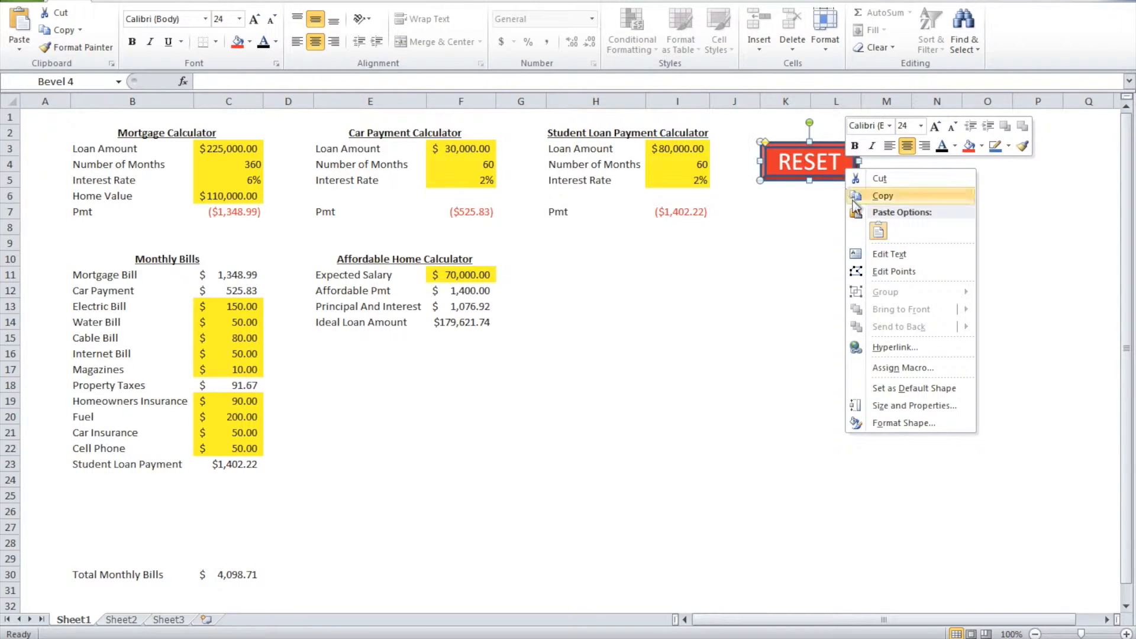
left_click(882, 368)
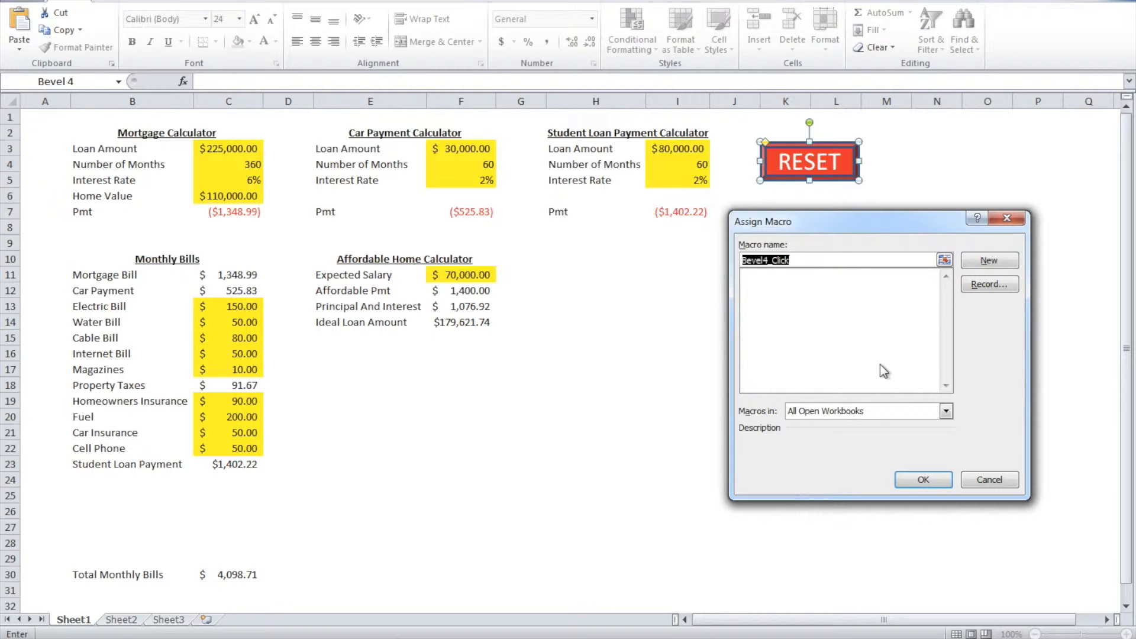
type("RE")
key("BackSpace")
type("eset")
left_click(986, 284)
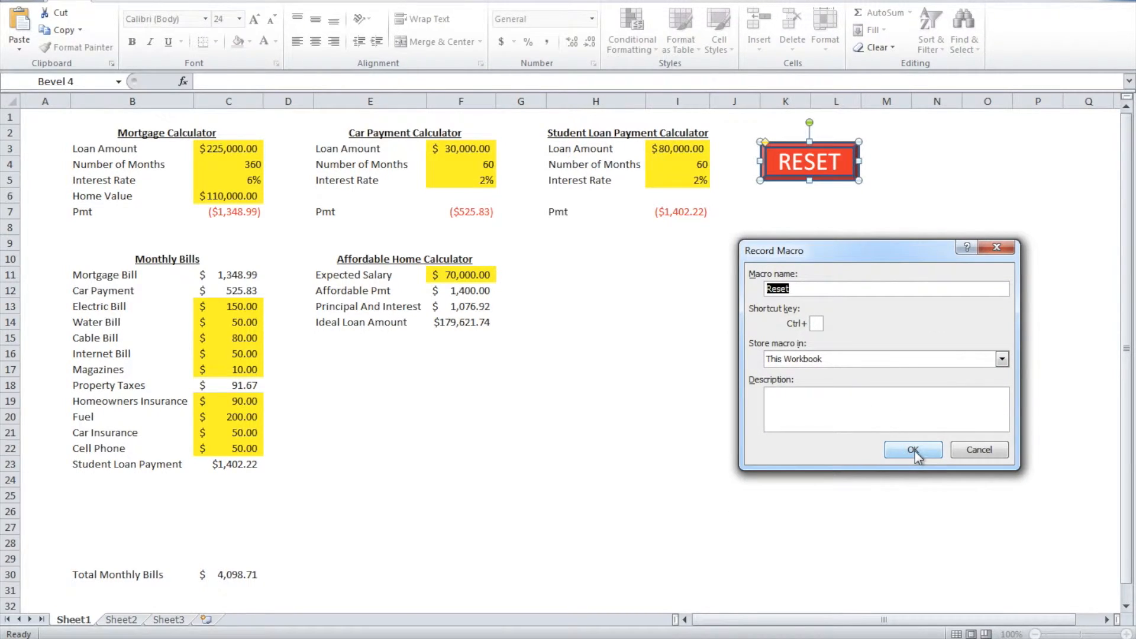
Describe the macro as "Reset the old information in the cell entry" and start recording it in this workbook.
left_click(901, 406)
type("Reset the")
type("old information in the ")
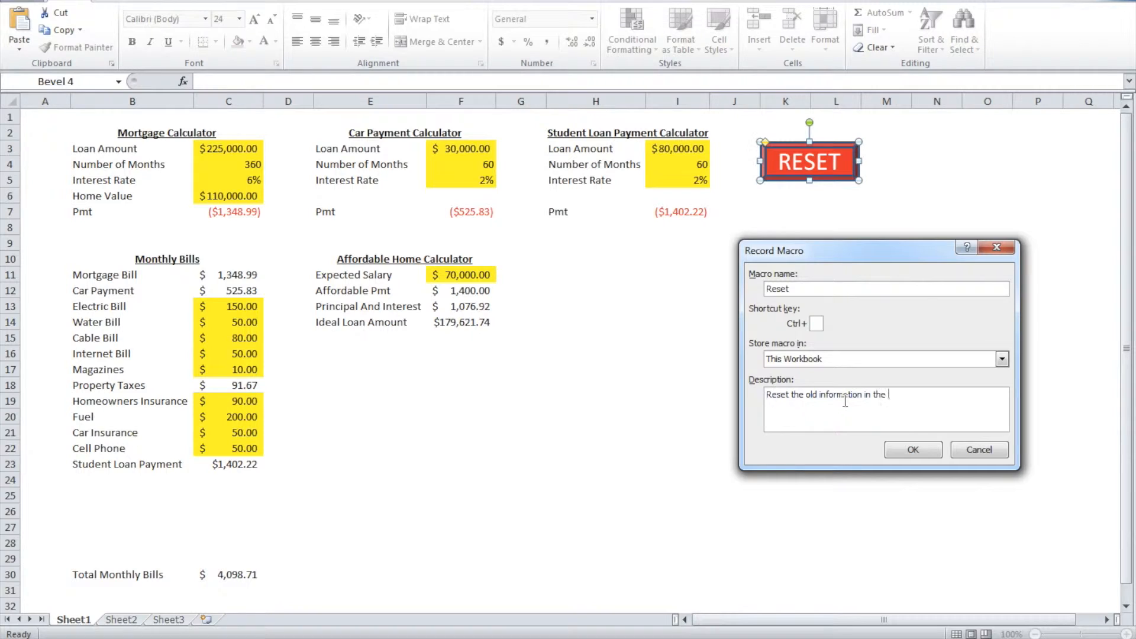
type("cell")
type("entry")
left_click(920, 453)
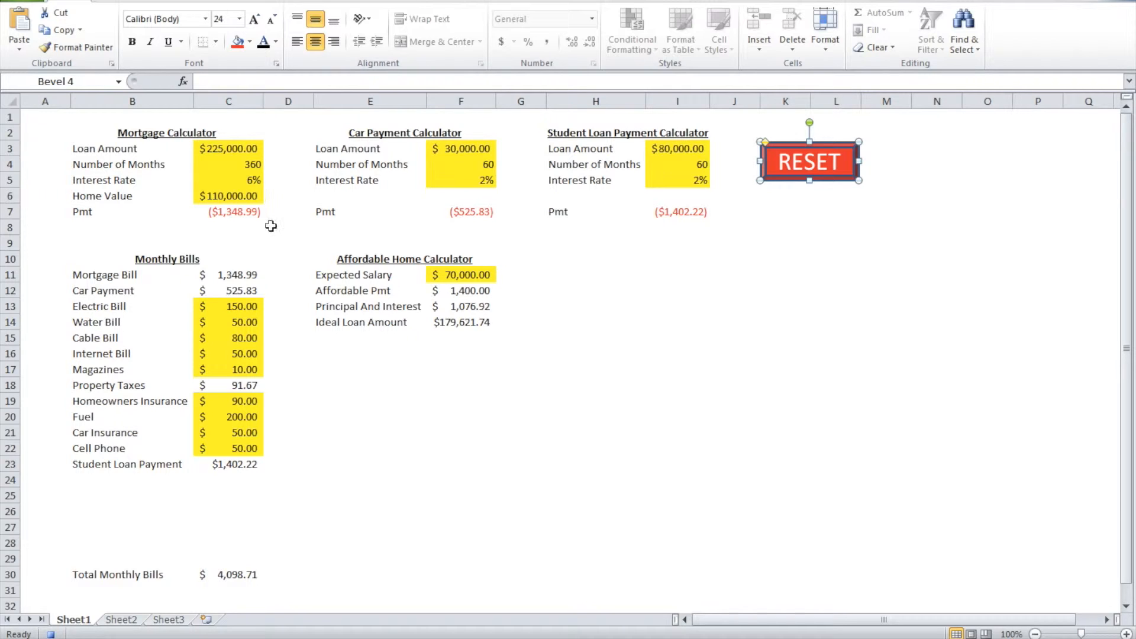
Set the Mortgage Calculator's Loan Amount, Number of Months, Interest Rate and Home Value to 0.
left_click(238, 148)
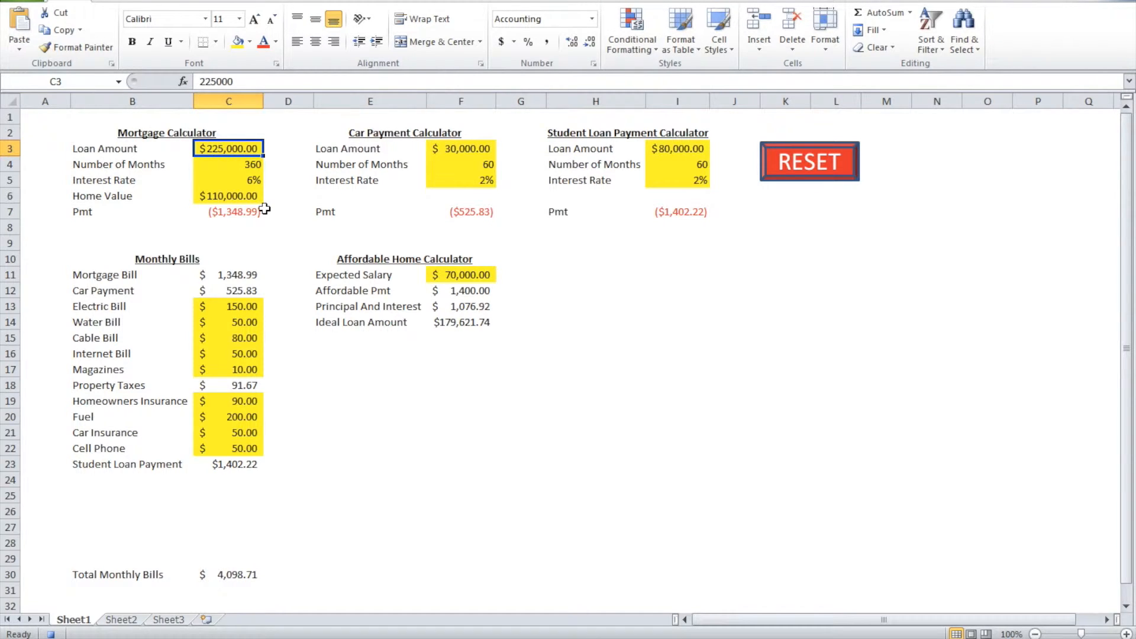
type("0")
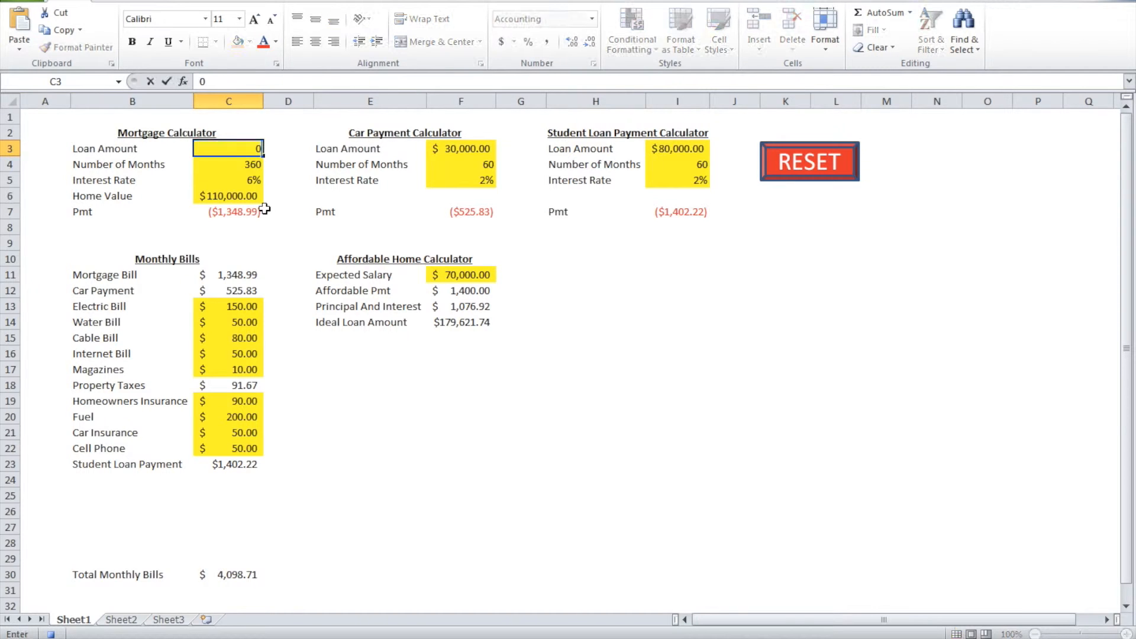
key("Return")
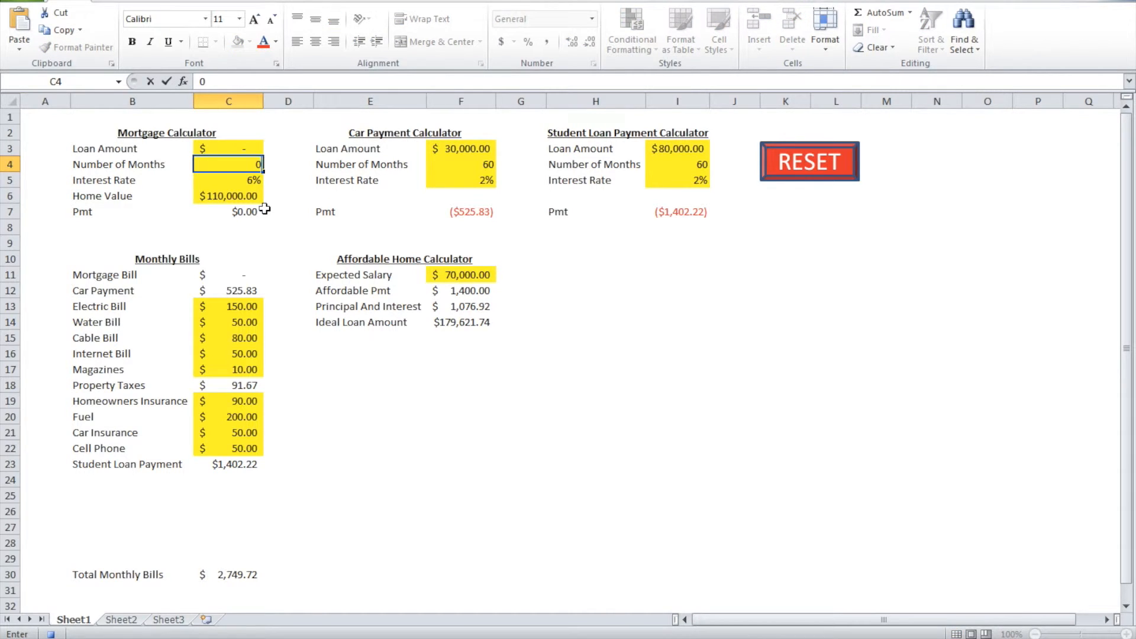
type("0")
key("Return")
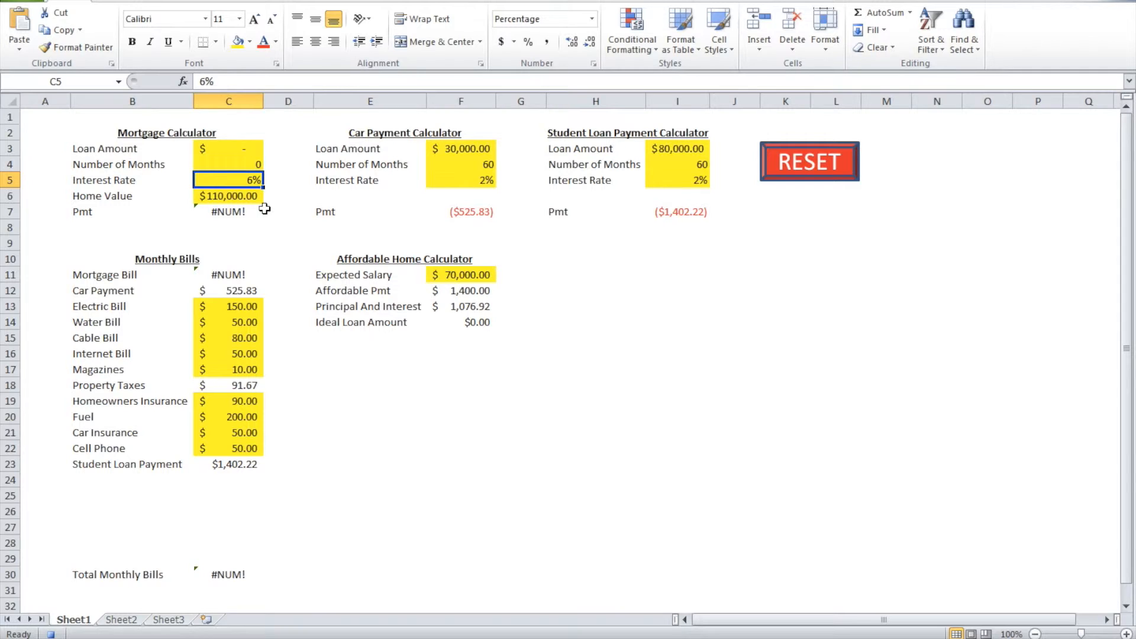
type("0")
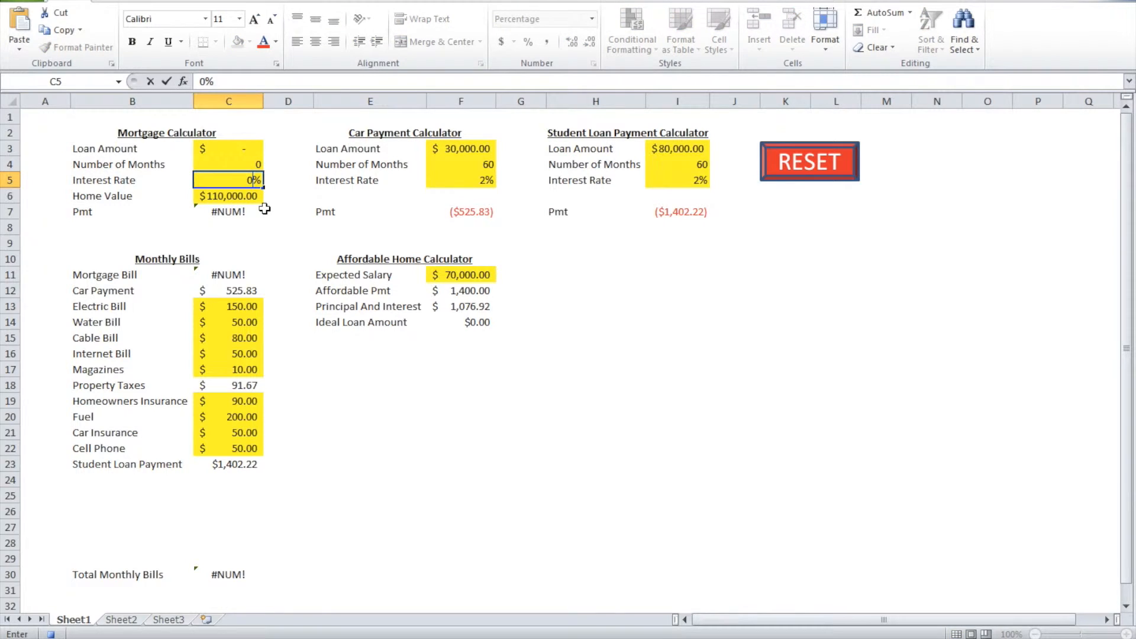
key("Return")
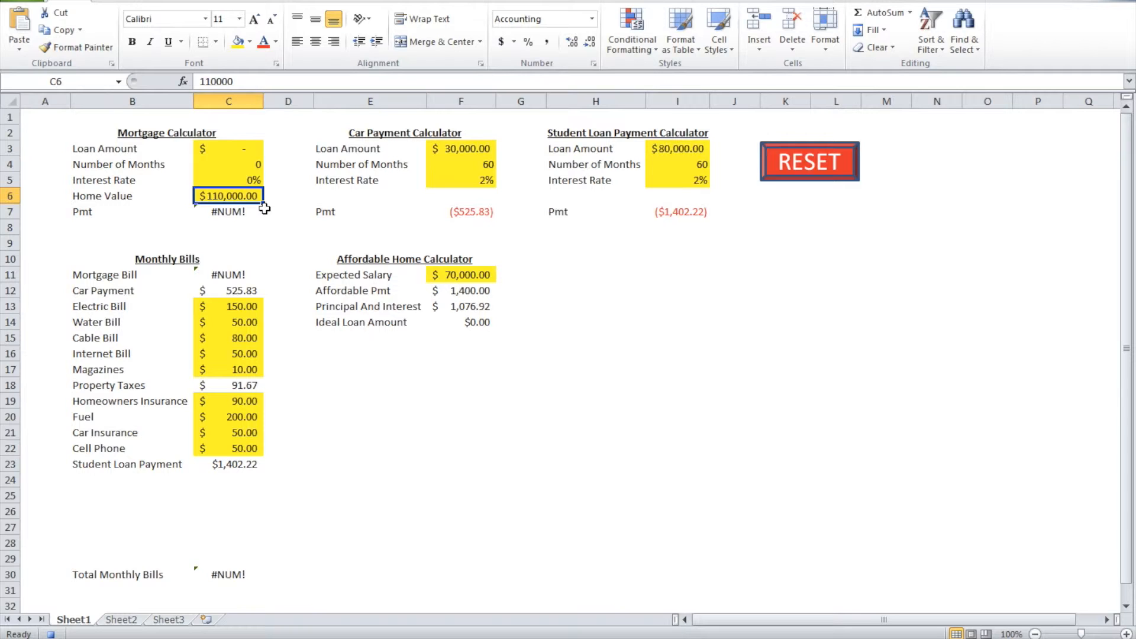
type("0")
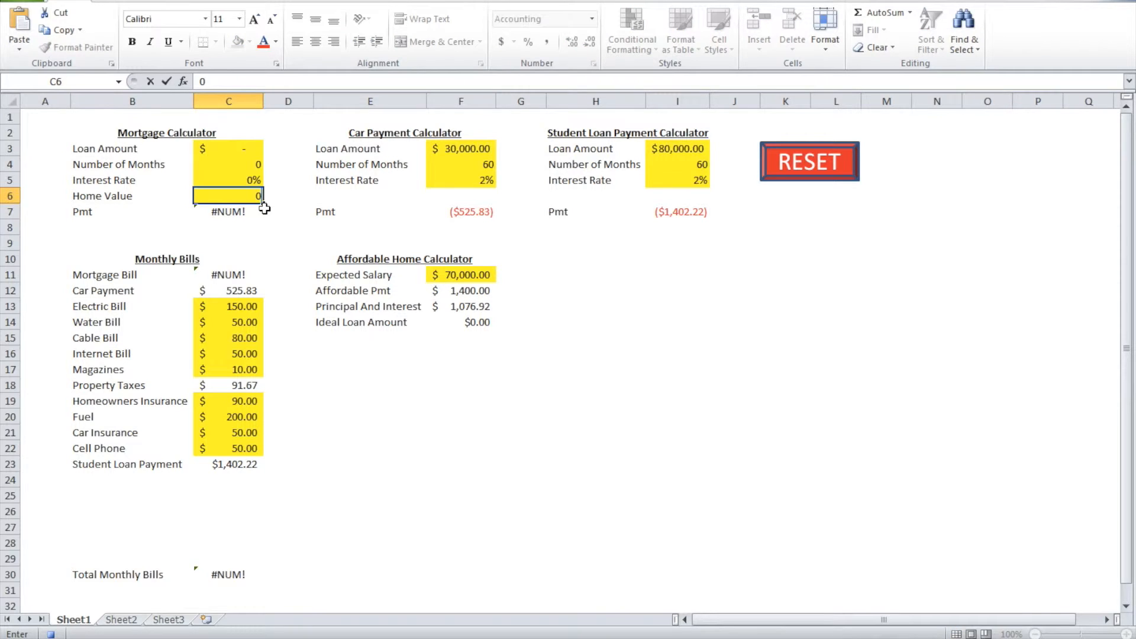
key("Return")
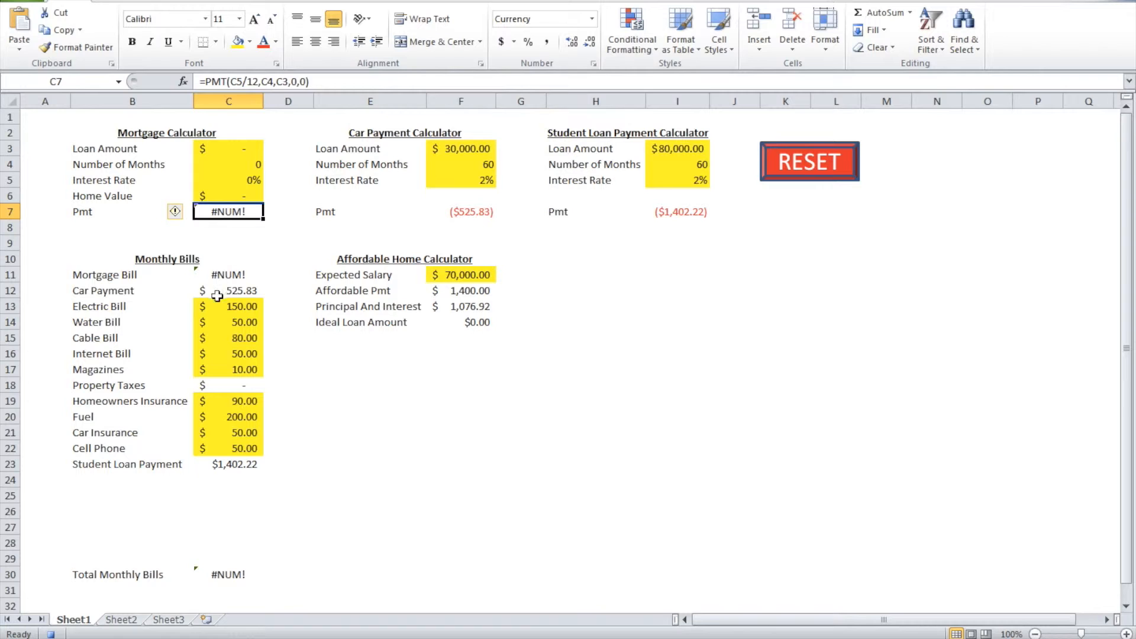
Set the Monthly Bills entries from Electric Bill through Magazines to 0, leaving the Property Taxes formula alone.
left_click(231, 311)
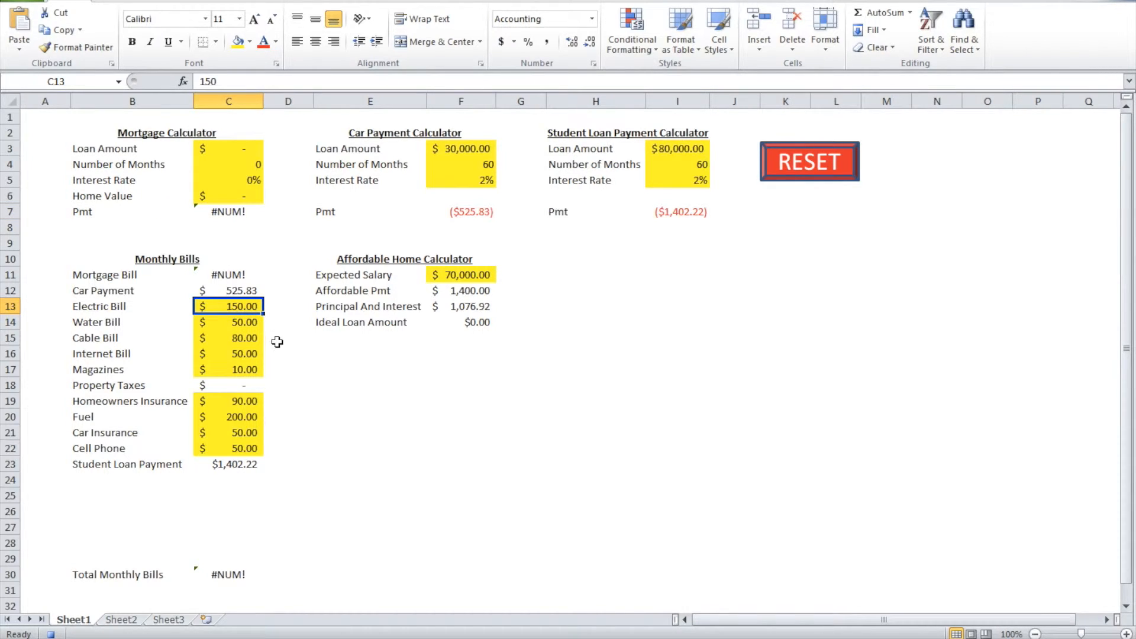
type("0")
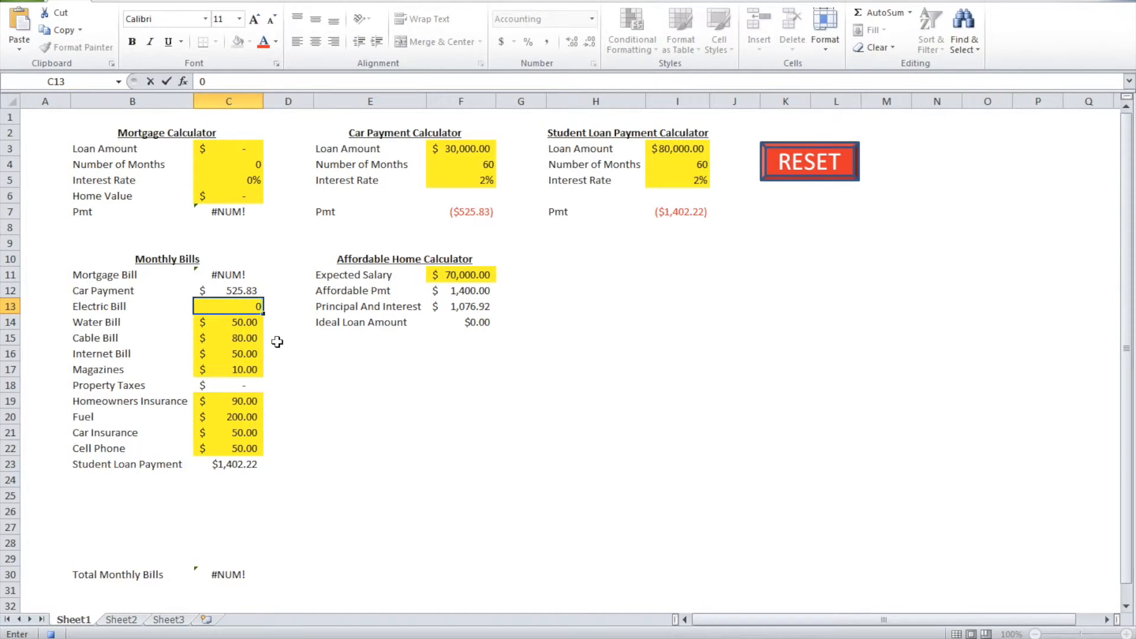
key("Return")
type("0")
key("Return")
type("0")
key("Return")
type("0")
key("Return")
type("0")
key("Return")
key("Return")
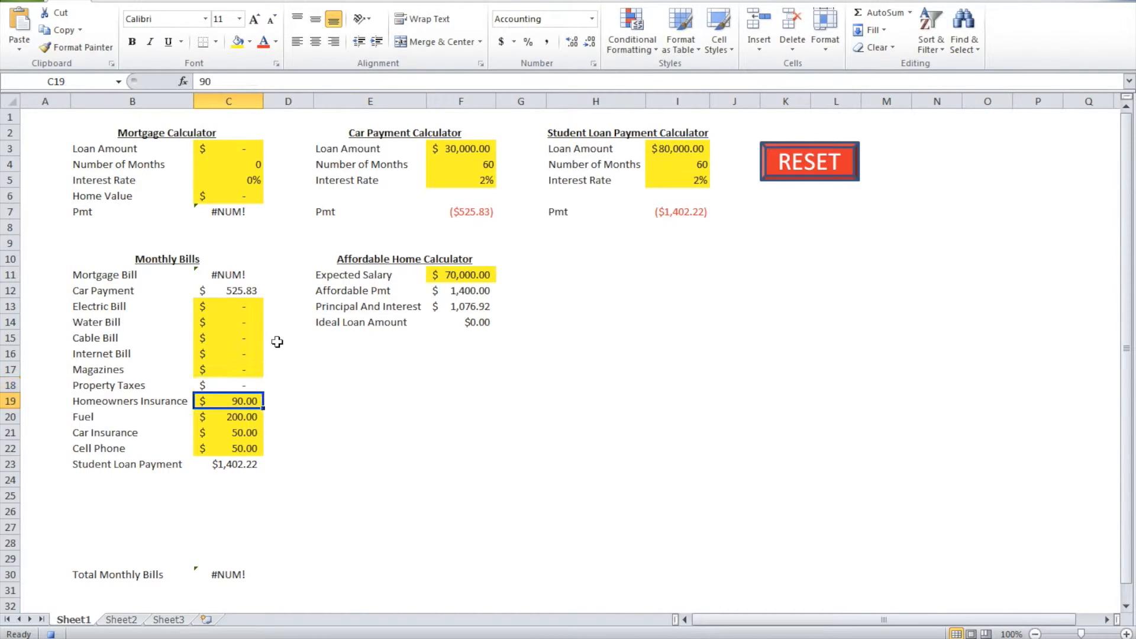
Set the Homeowners Insurance, Fuel, Car Insurance and Cell Phone bills to 0.
key("Up")
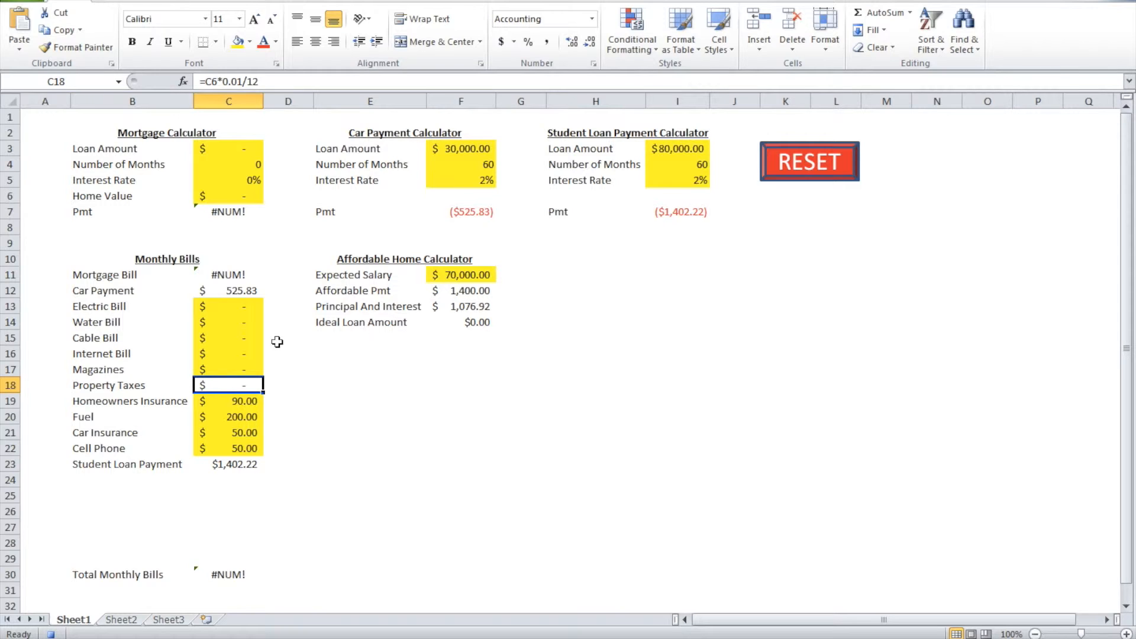
key("Down")
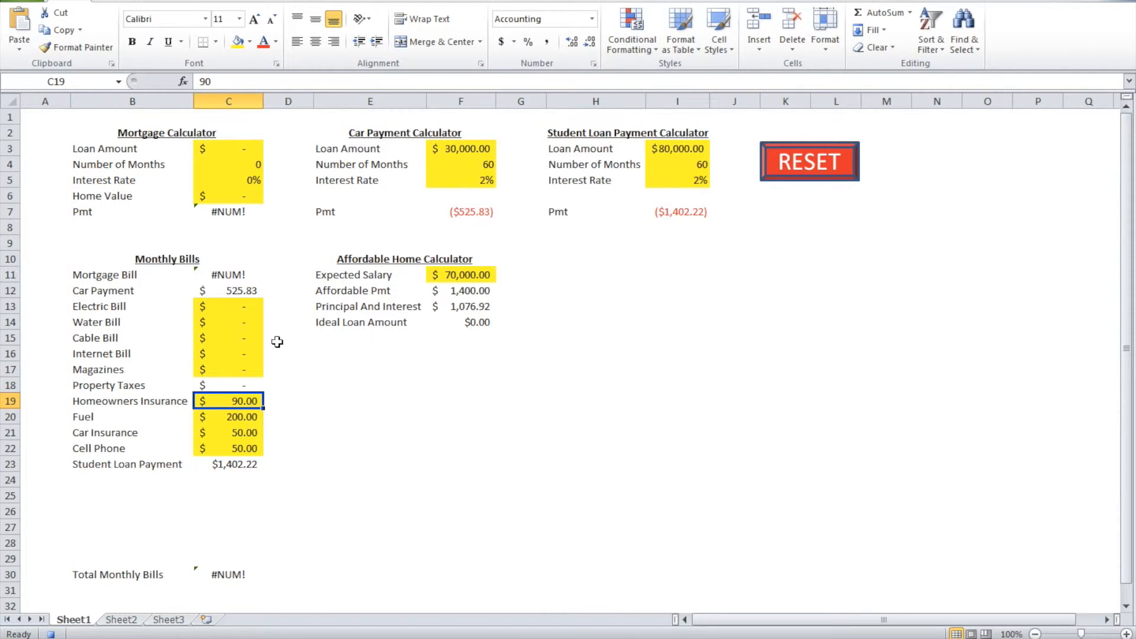
key("Delete")
key("Down")
key("Delete")
key("Down")
key("Delete")
key("Down")
key("Delete")
key("Down")
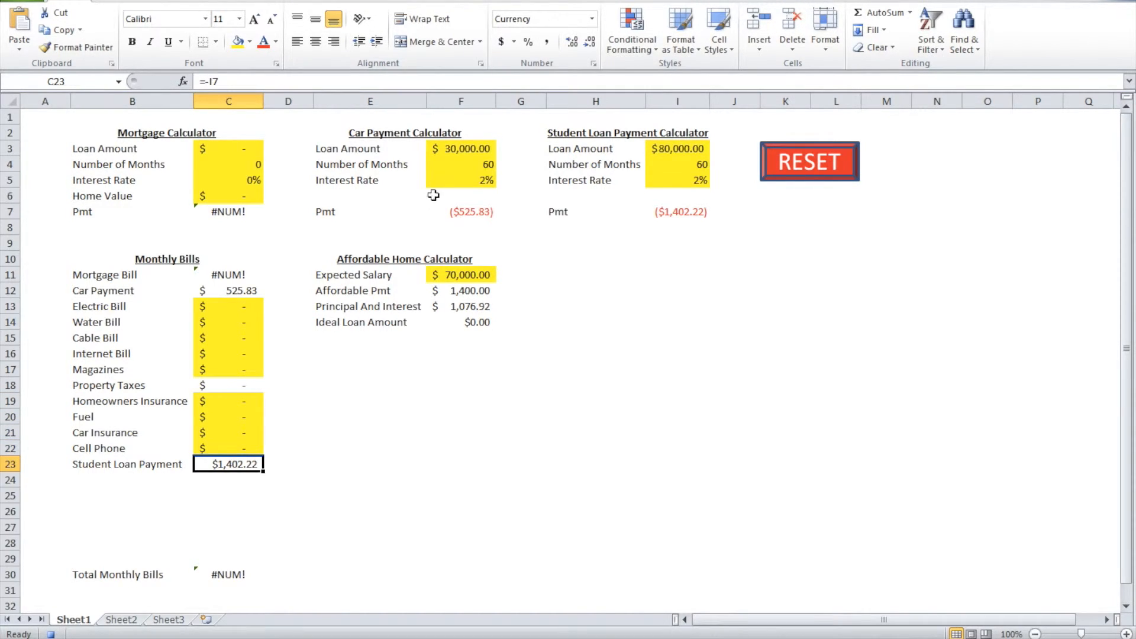
Set the Car Payment Calculator's Loan Amount, Number of Months and Interest Rate to 0.
left_click(469, 150)
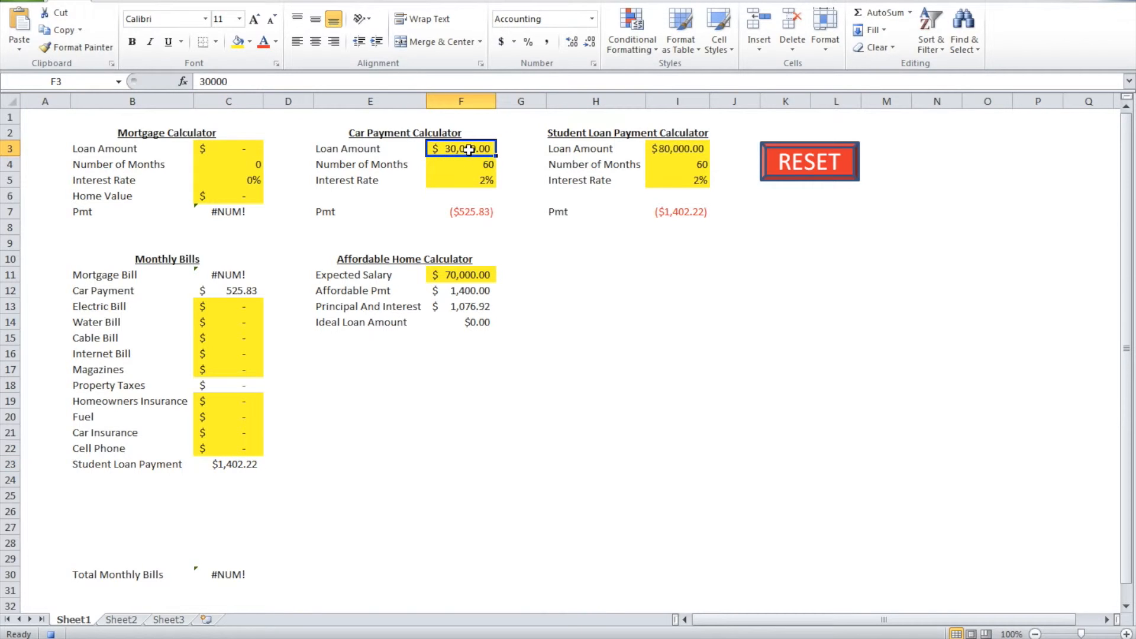
type("0\\")
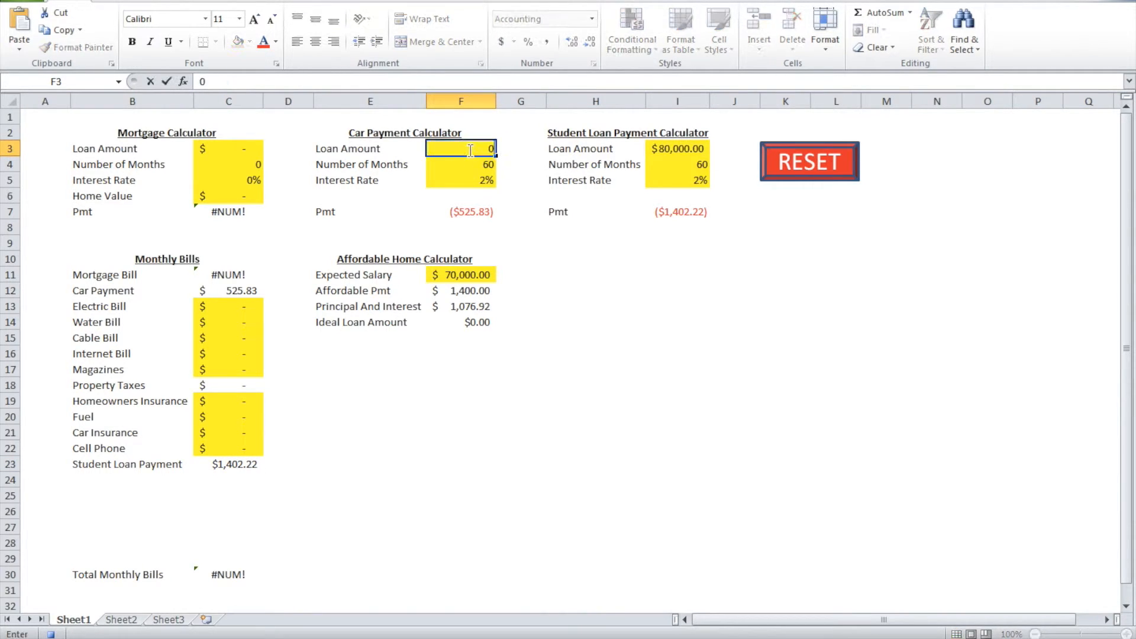
key("BackSpace")
key("Return")
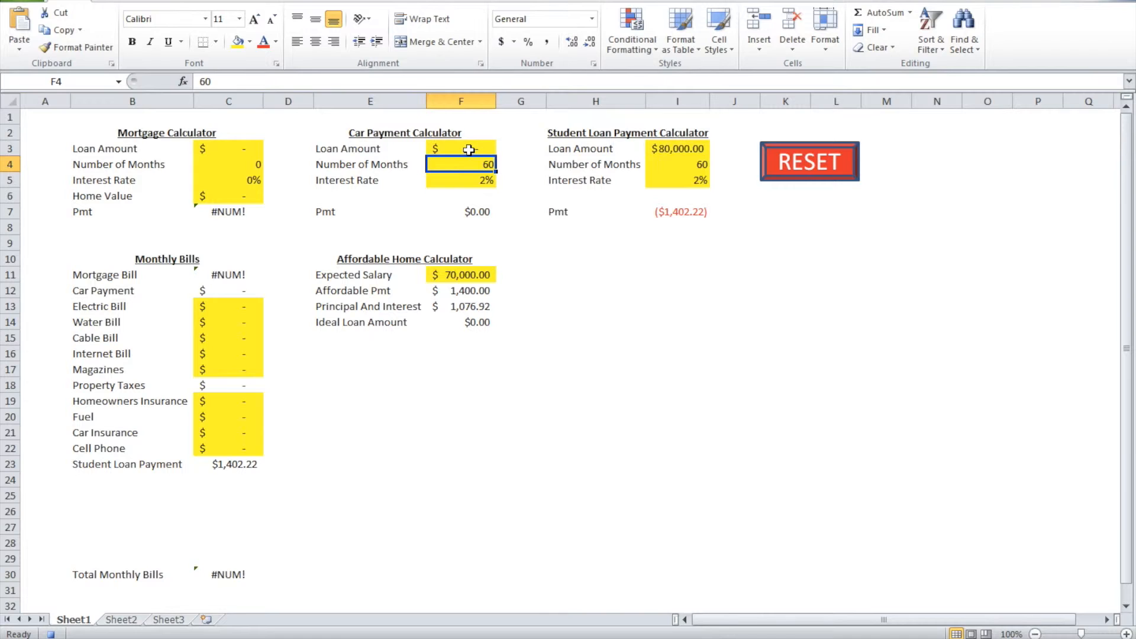
type("0")
key("Return")
type("0")
key("Return")
Set the Expected Salary in the Affordable Home Calculator to 0.
key("Down")
key("Down")
key("Down")
key("Down")
key("Down")
key("Down")
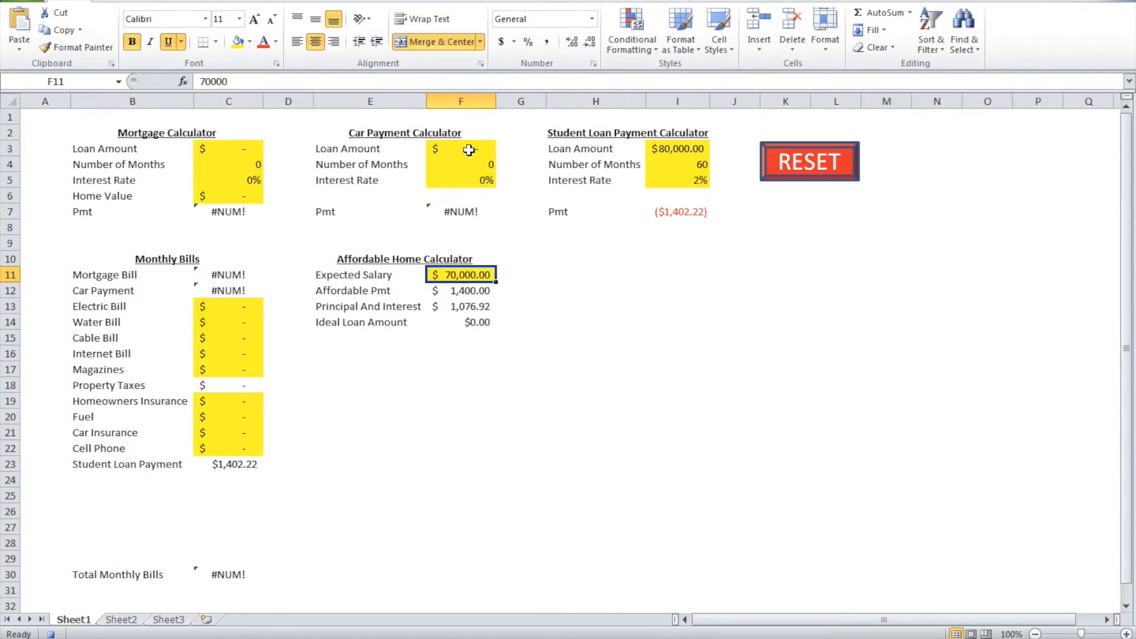
key("Up")
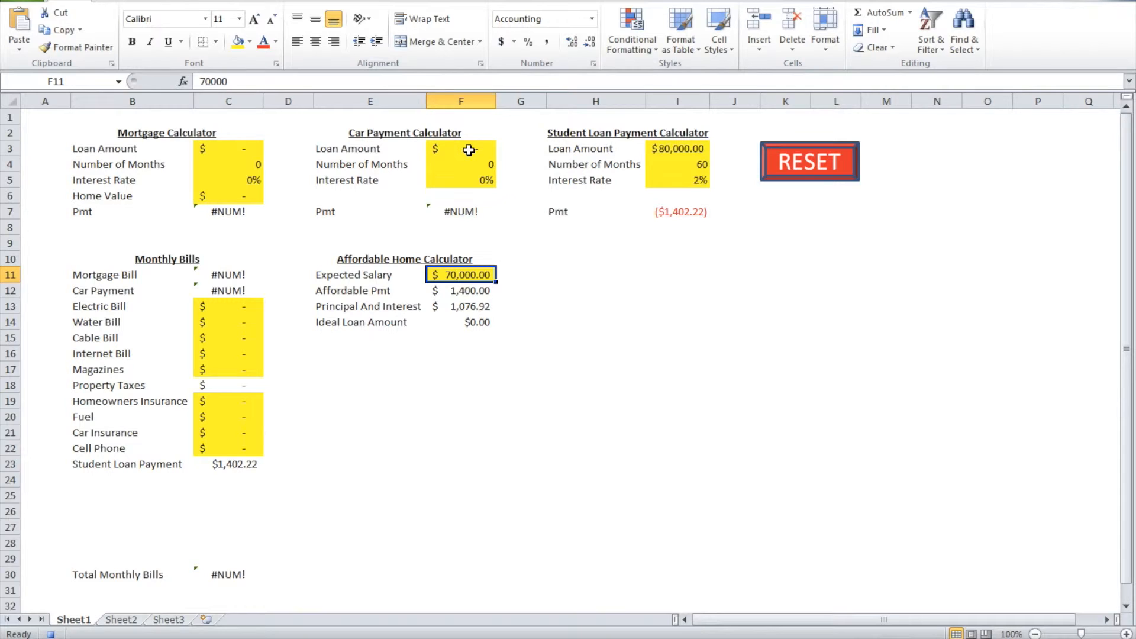
type("0")
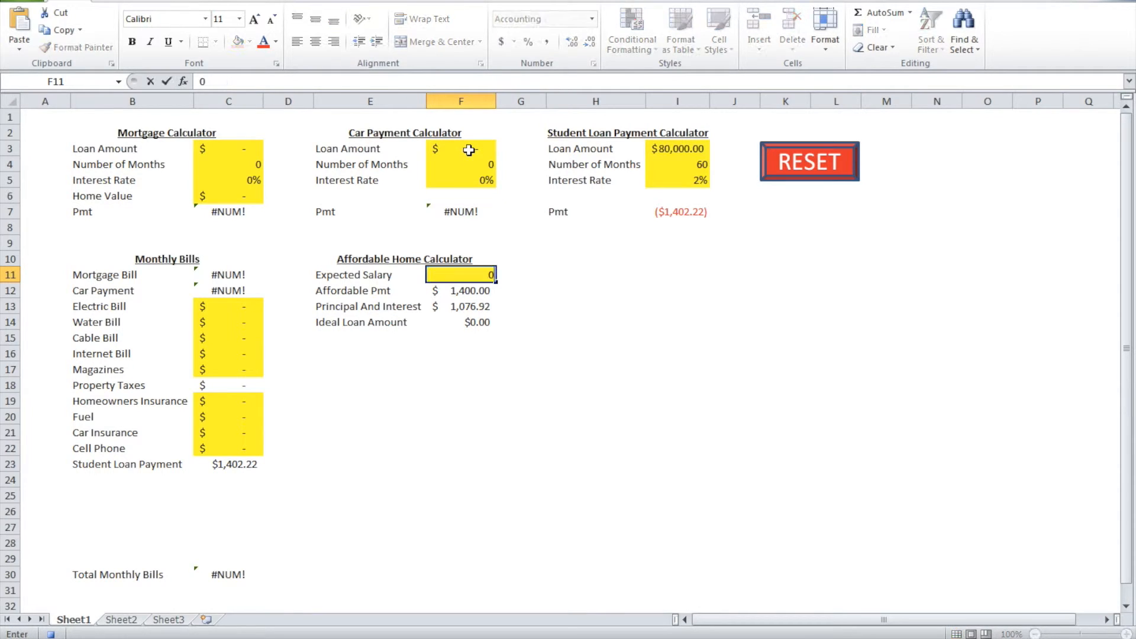
key("Return")
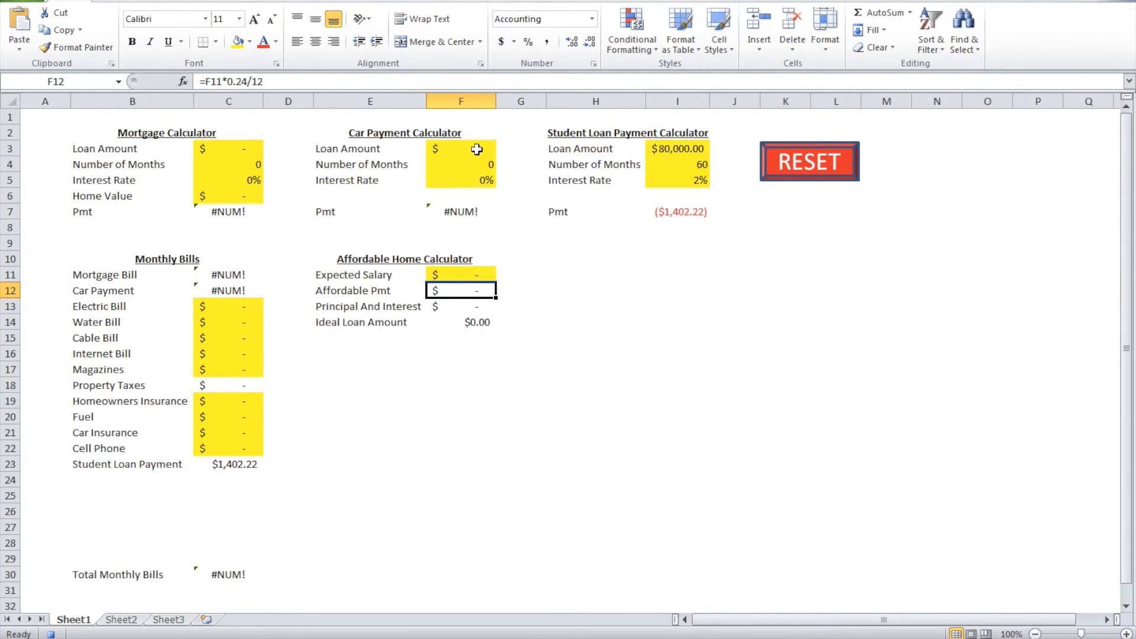
Set the Student Loan Payment Calculator's Loan Amount, Number of Months and Interest Rate to 0, and stop recording the macro.
left_click(687, 154)
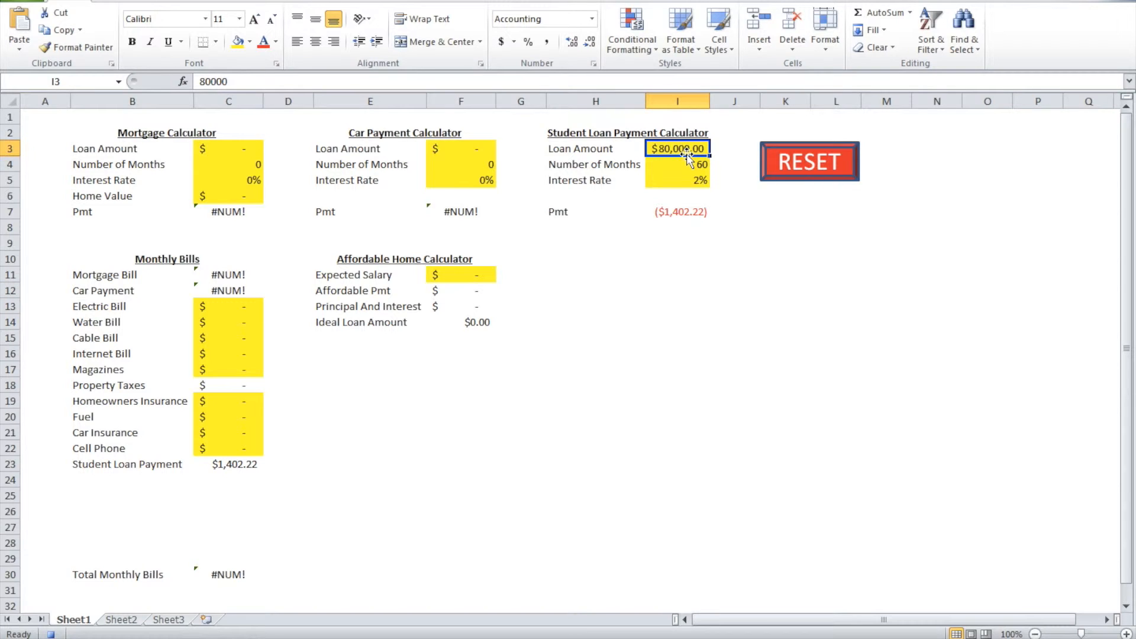
type("0")
key("Return")
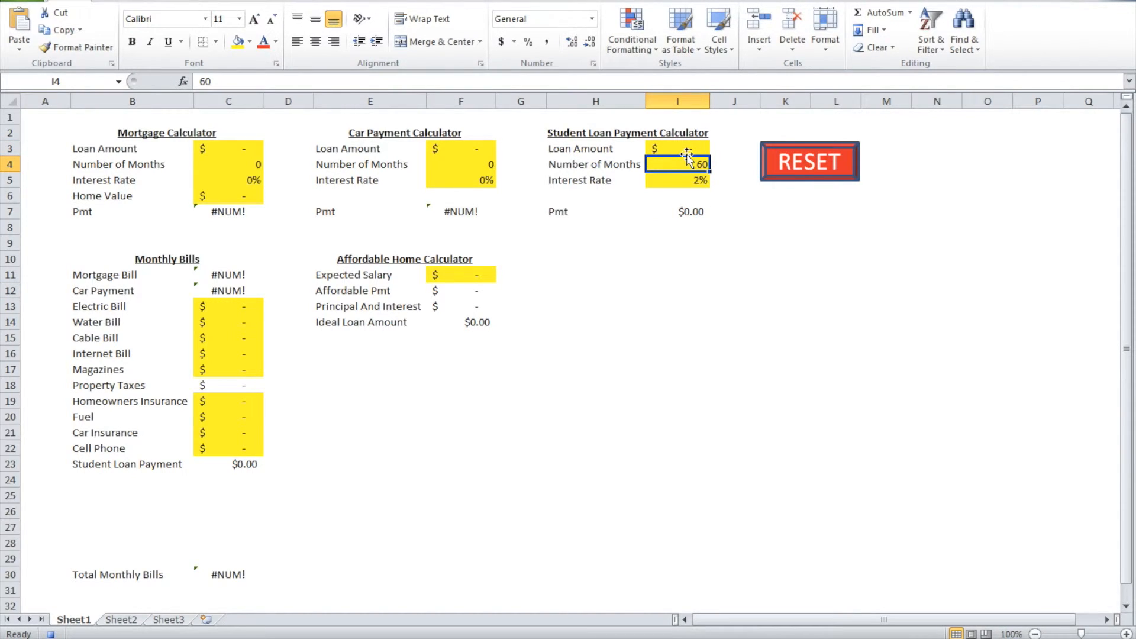
type("0")
key("Return")
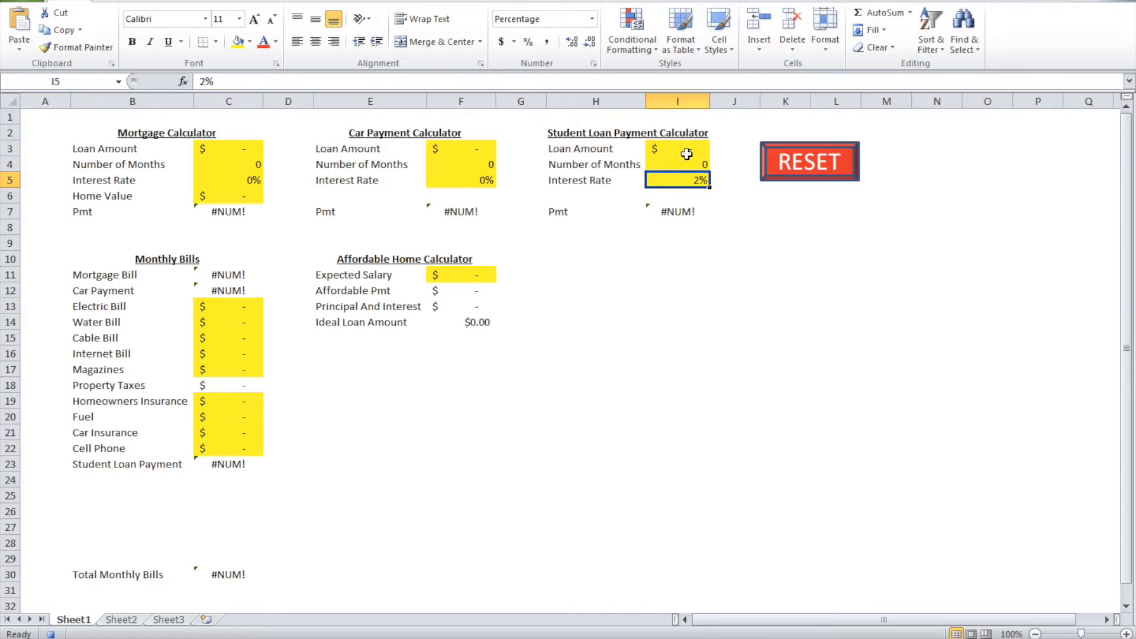
type("0")
key("Return")
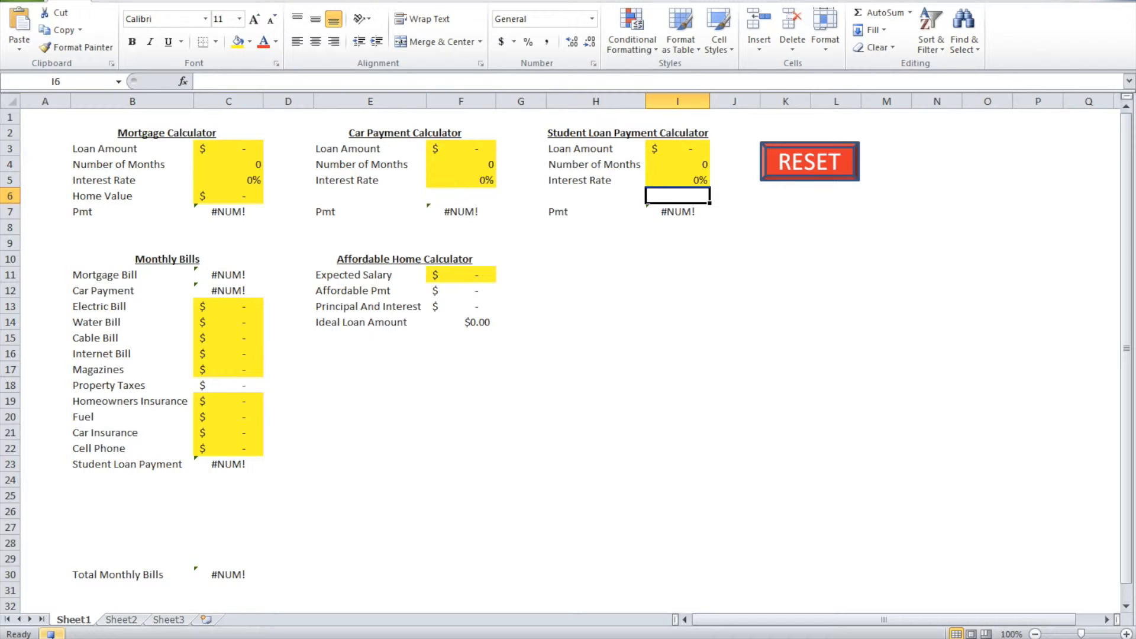
left_click(51, 634)
Enter an Expected Salary of 60,000 in the Affordable Home Calculator.
left_click(219, 149)
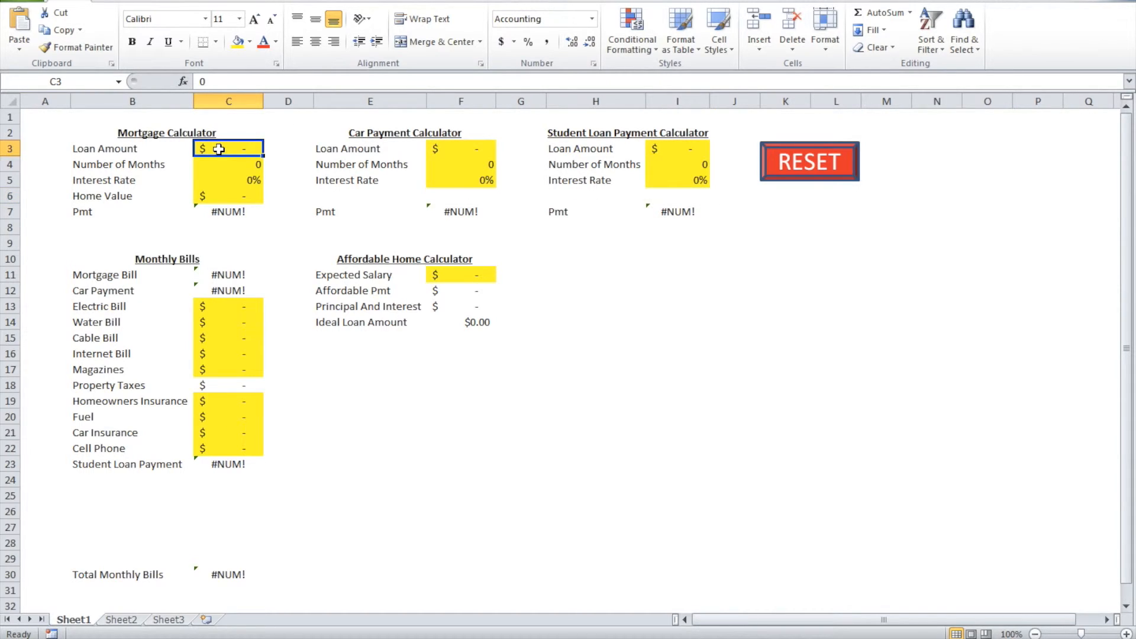
left_click(454, 275)
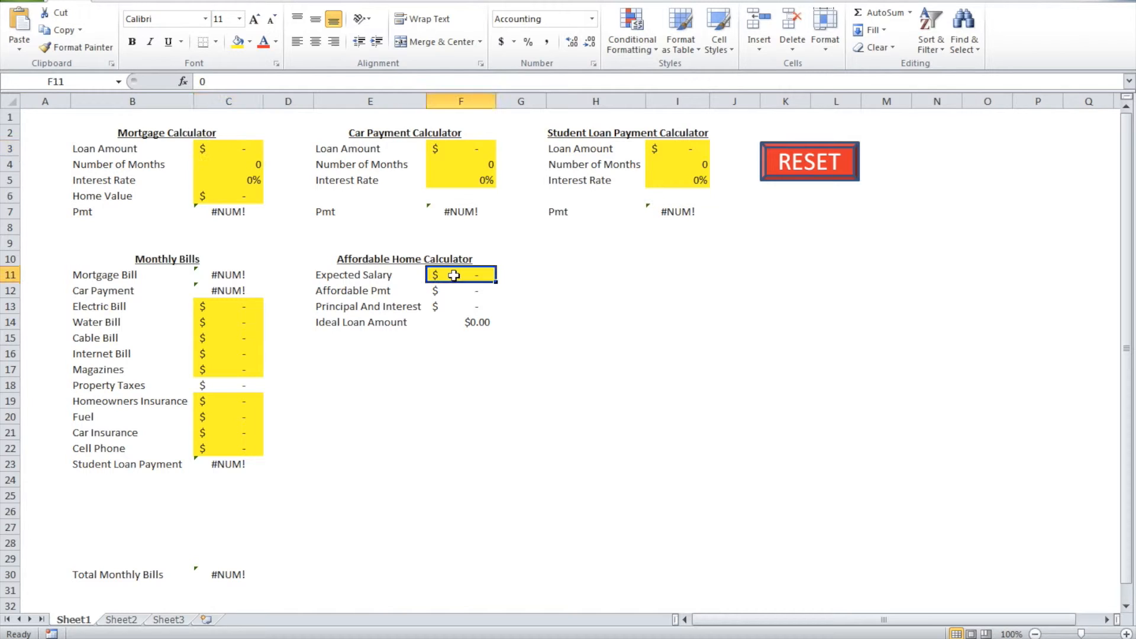
type("60,")
type("0000")
key("Return")
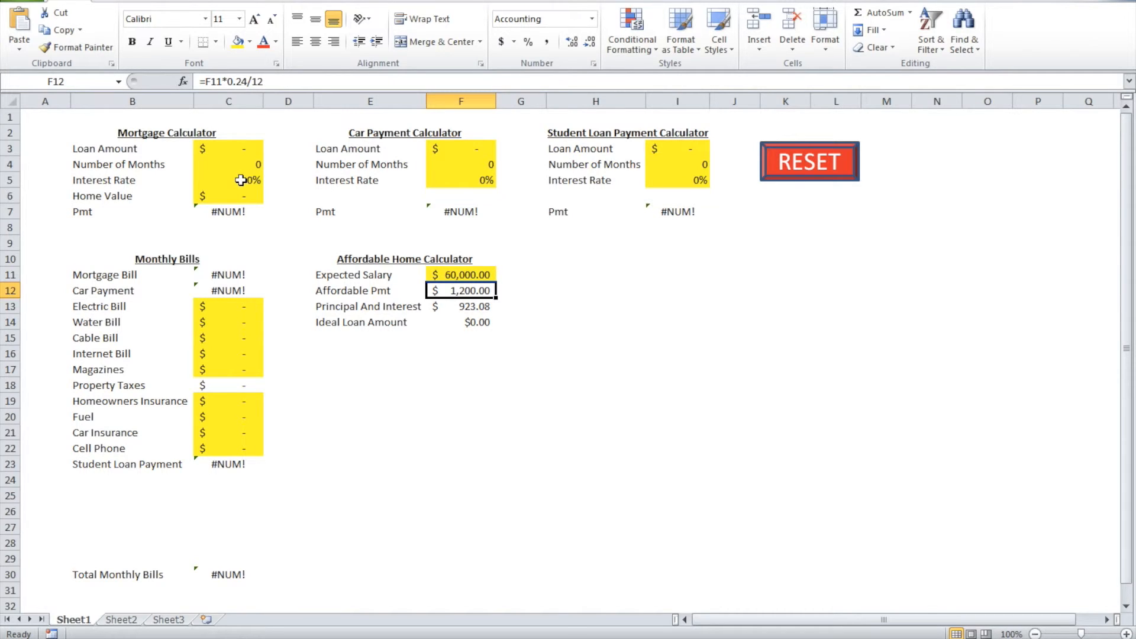
Fill in the Mortgage Calculator with a 200,000 loan, 360 months, 4% interest and a 230,000 home value.
left_click(235, 150)
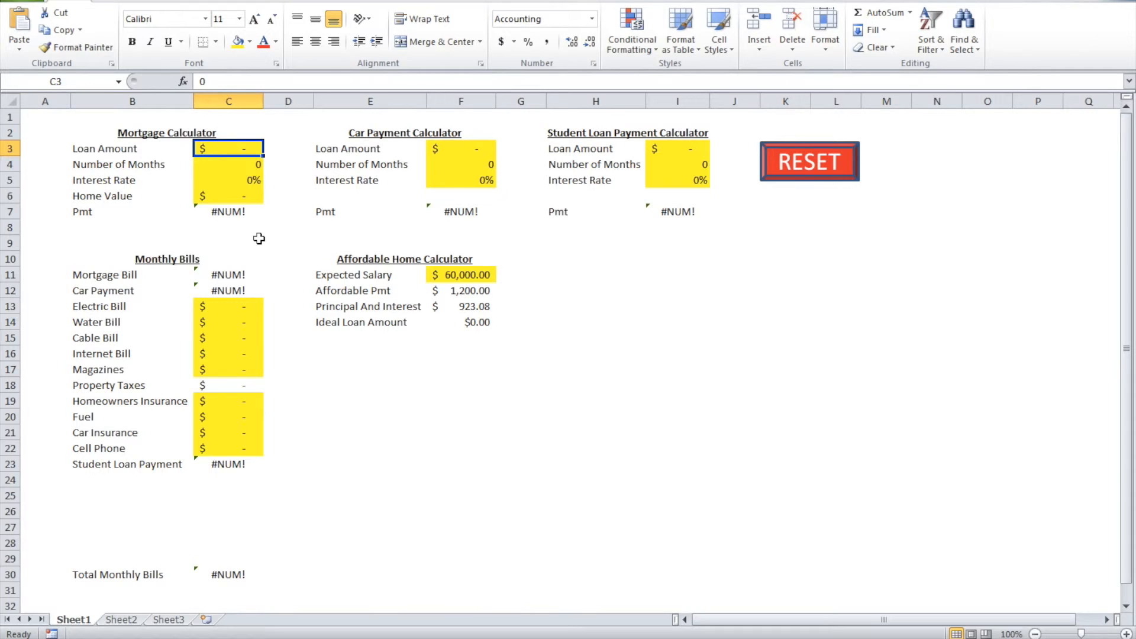
type("200,000")
key("Return")
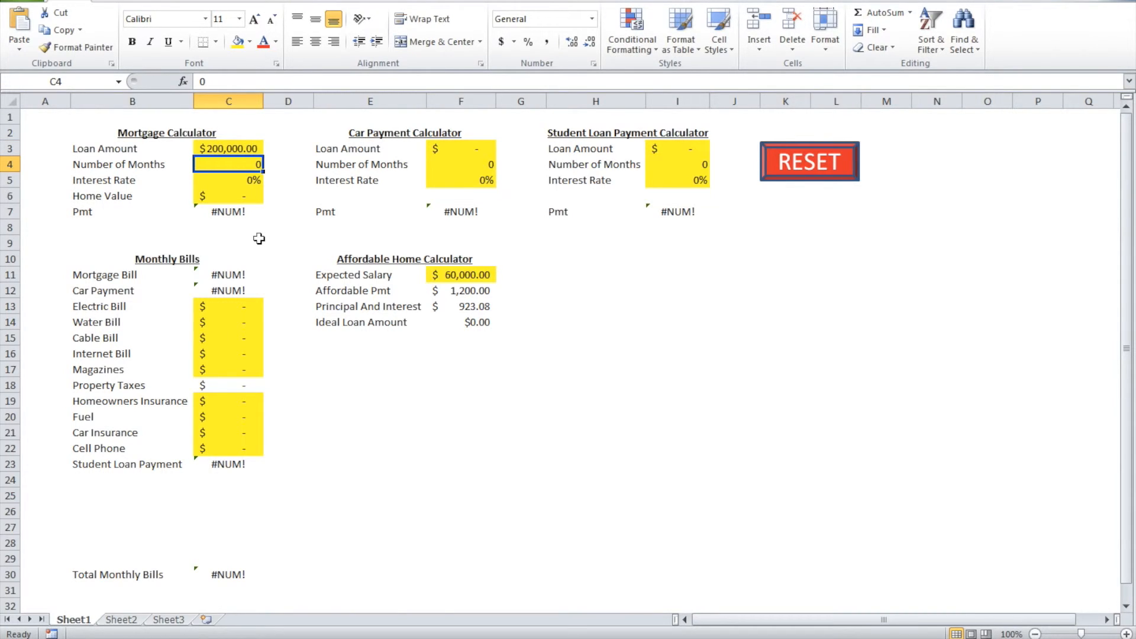
type("360")
key("Return")
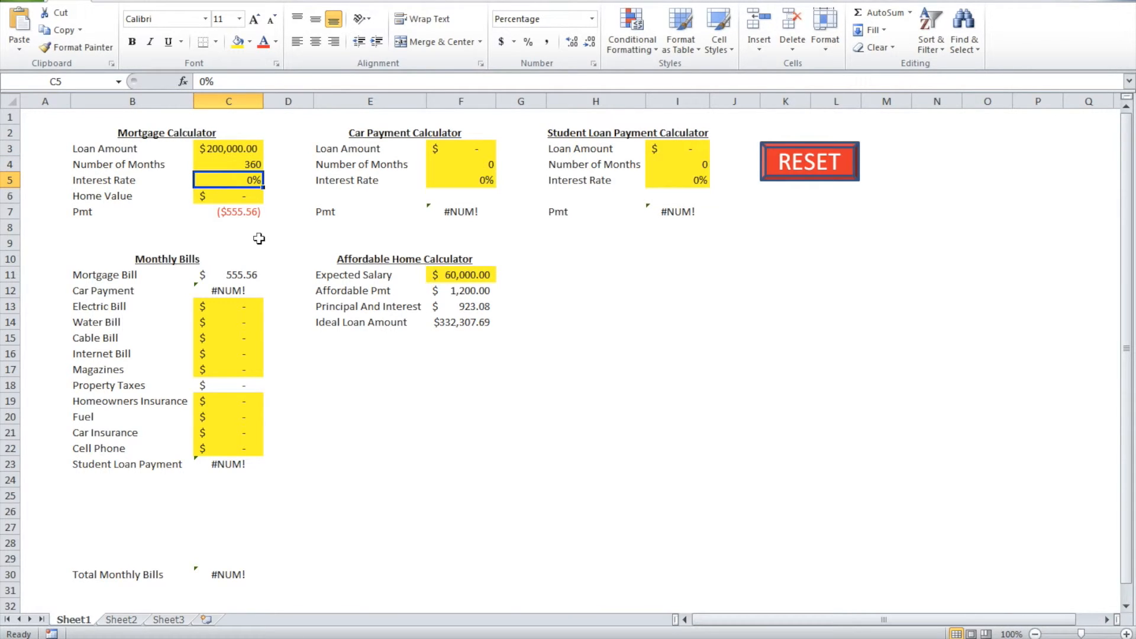
type("4")
key("Return")
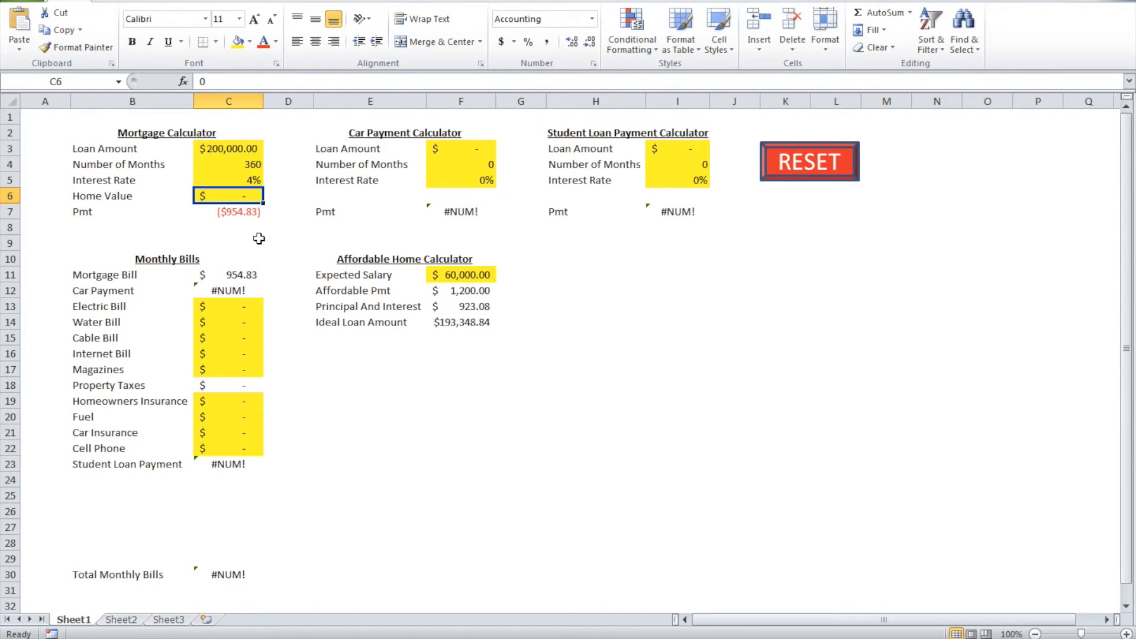
type("23")
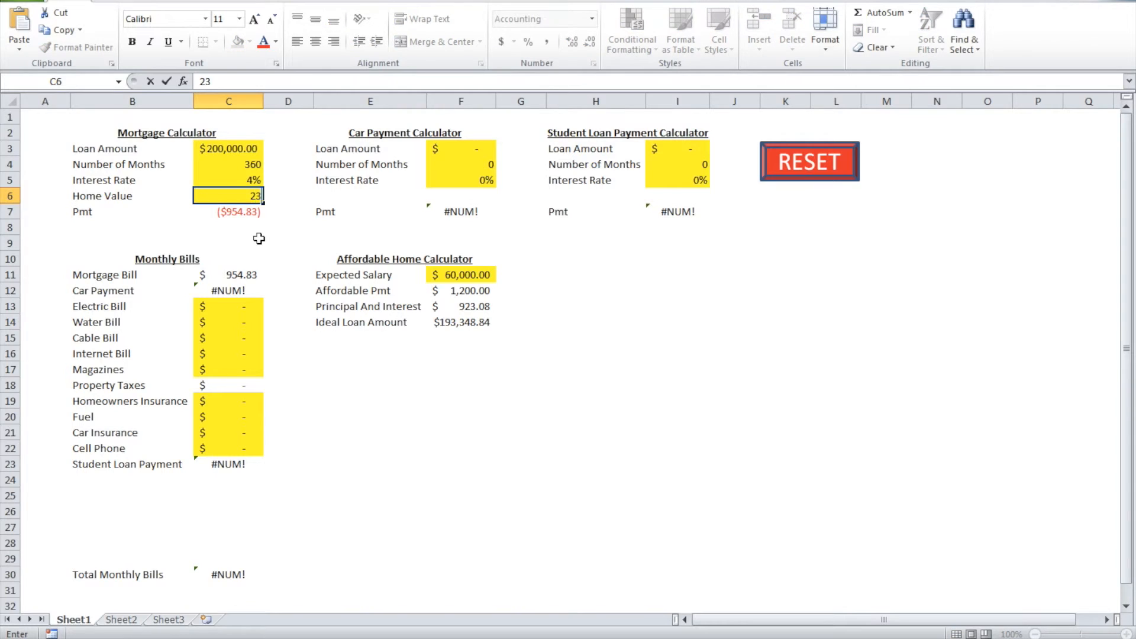
type("0000")
key("Return")
Set the Electric Bill in the Monthly Bills list to 90.
key("Down")
key("Down")
key("Down")
key("Down")
key("Down")
key("Down")
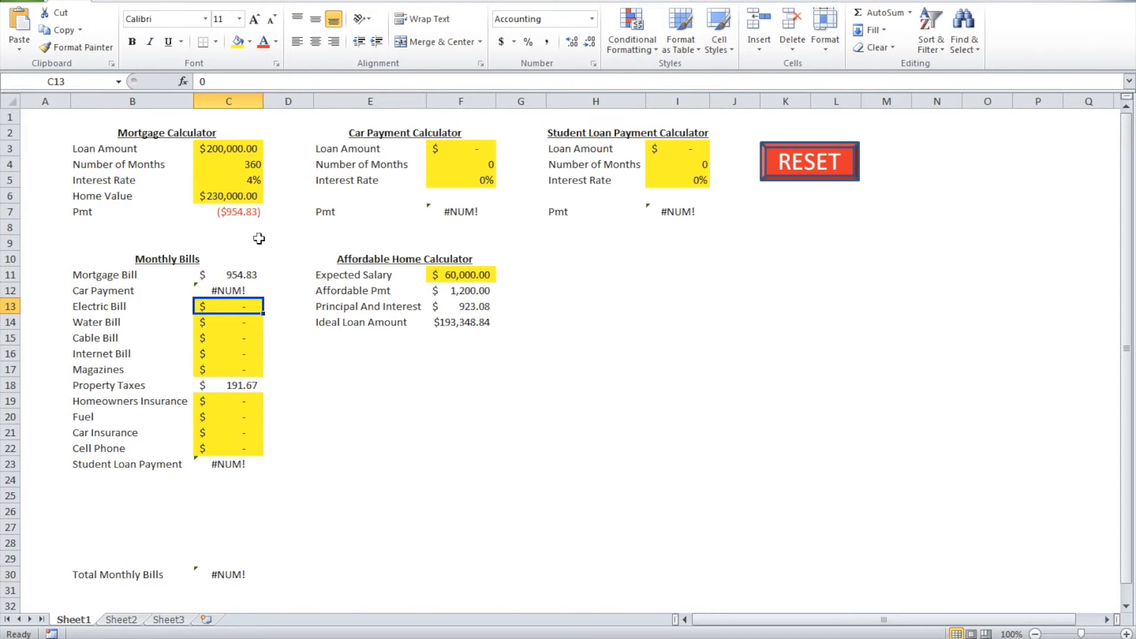
type("90")
key("Return")
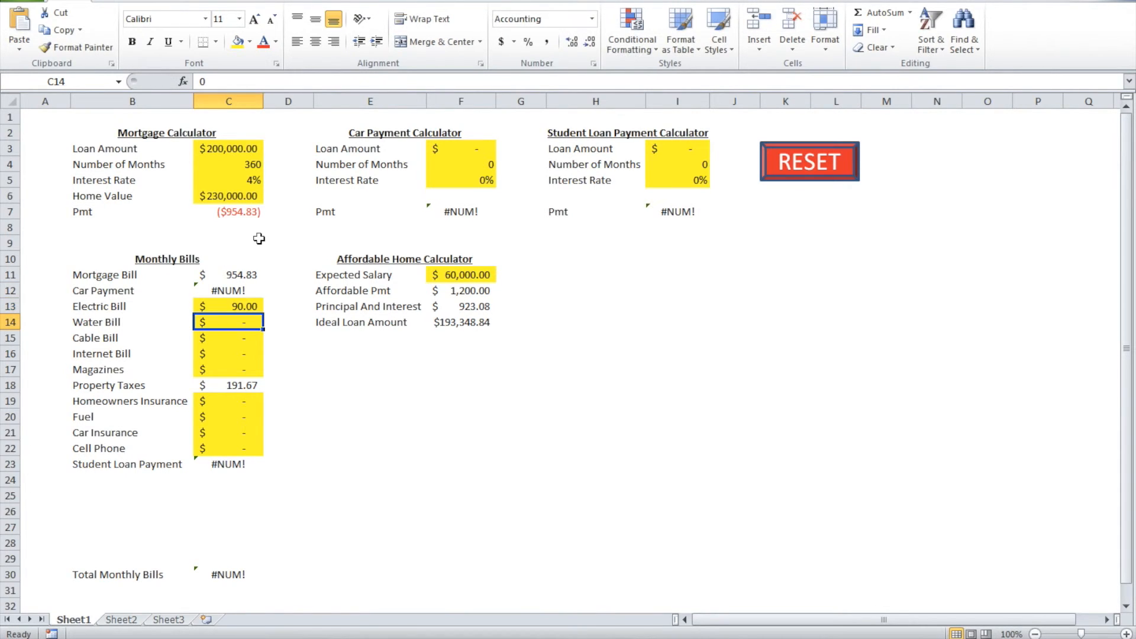
In the Monthly Bills list, set the Water Bill to 50, Cable Bill to 80, Internet Bill to 50 and Magazines to 10.
type("50")
key("Return")
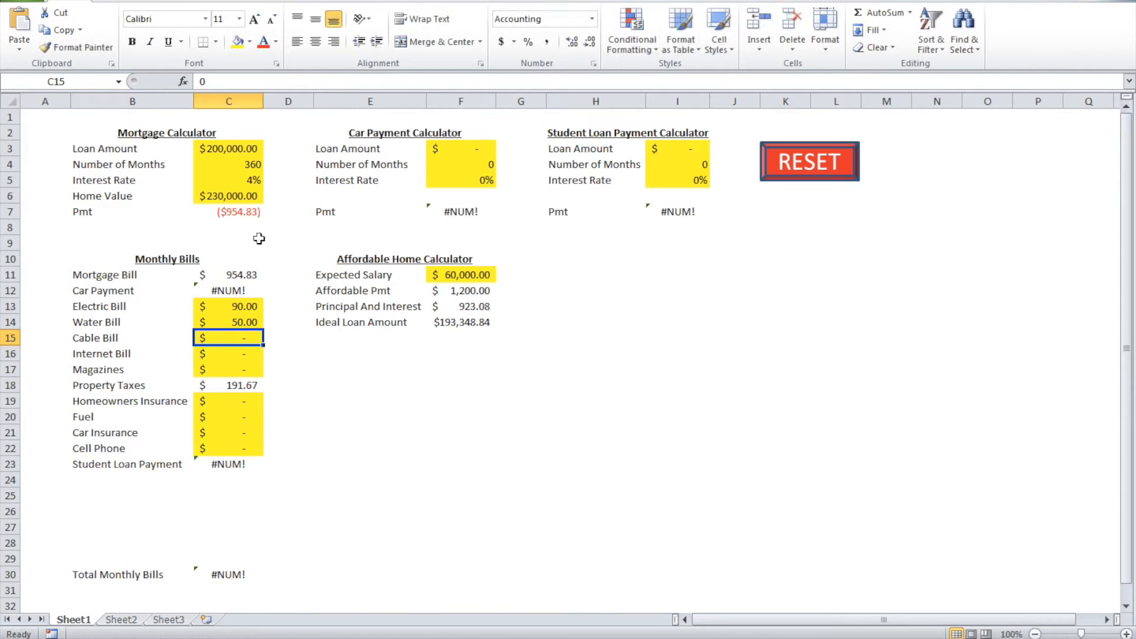
type("80")
key("Return")
type("1")
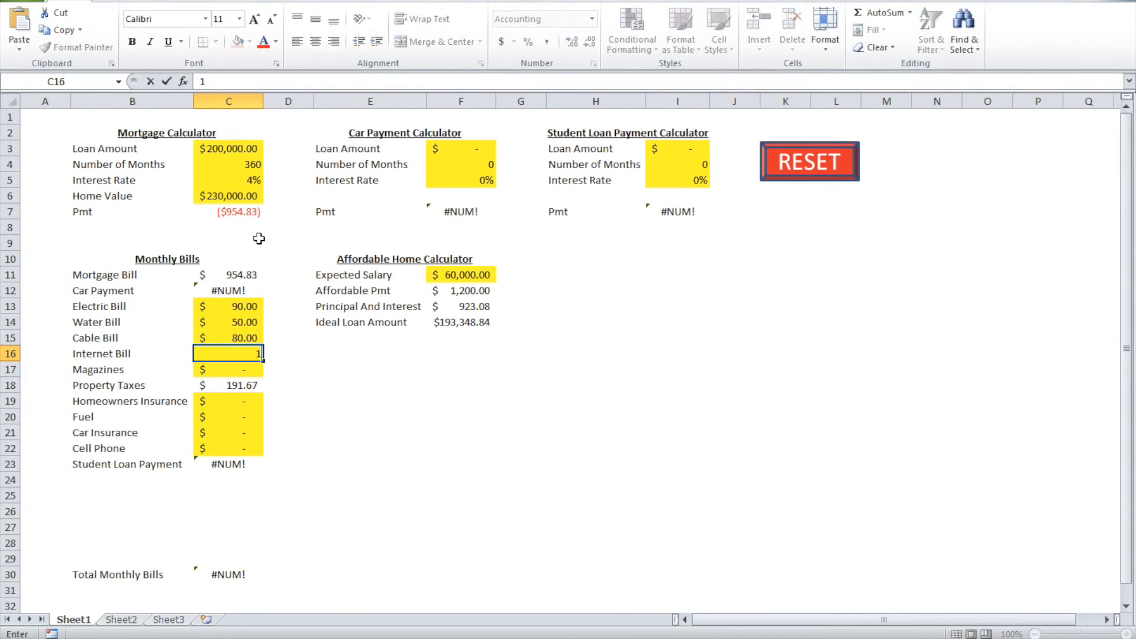
key("BackSpace")
type("50")
key("Return")
type("10")
key("Return")
key("Return")
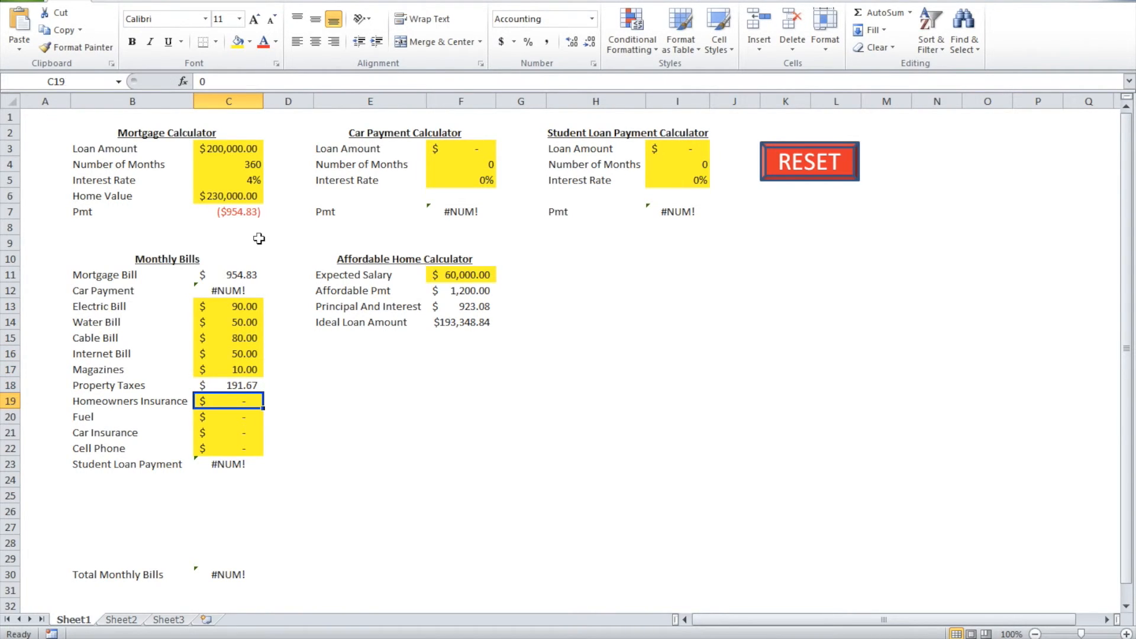
In the Monthly Bills list, set Homeowners Insurance to 90, Fuel to 200, Car Insurance to 80 and Cell Phone to 50.
type("90")
key("Return")
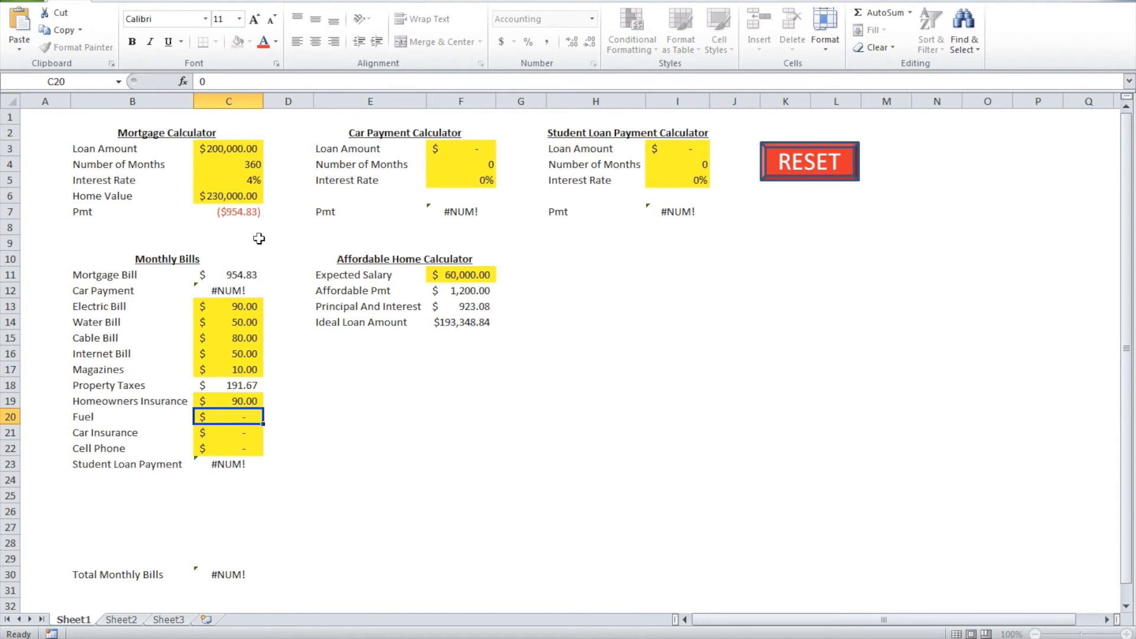
type("200")
key("Return")
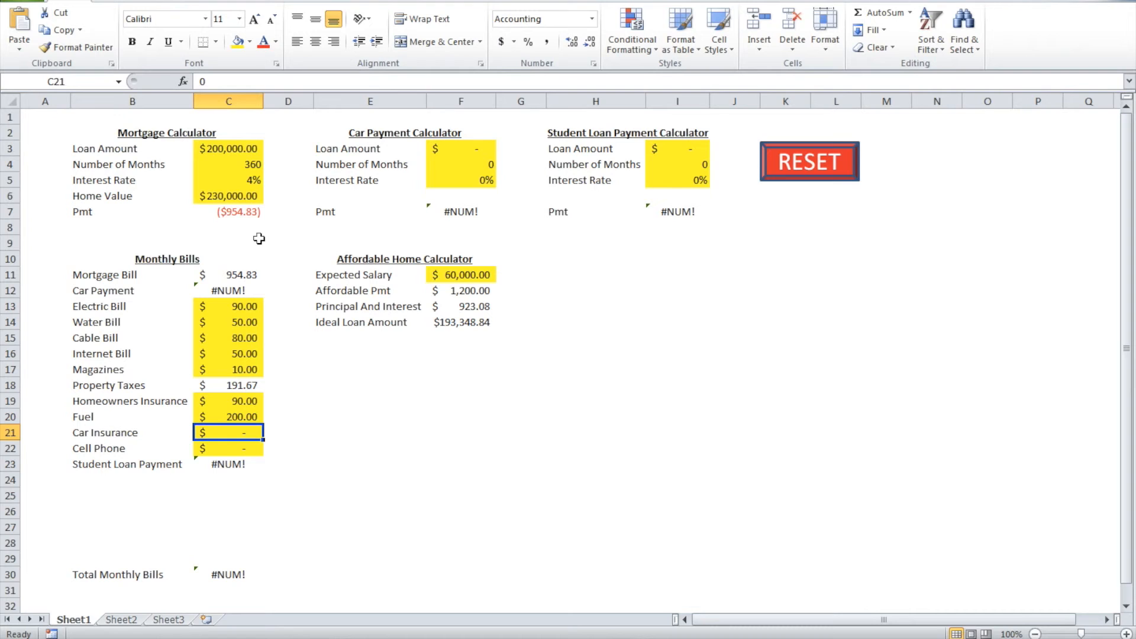
type("80")
key("Return")
type("50")
key("Return")
Fill in the Car Payment Calculator with a 20,000 loan amount, 60 months and 3% interest.
left_click(465, 148)
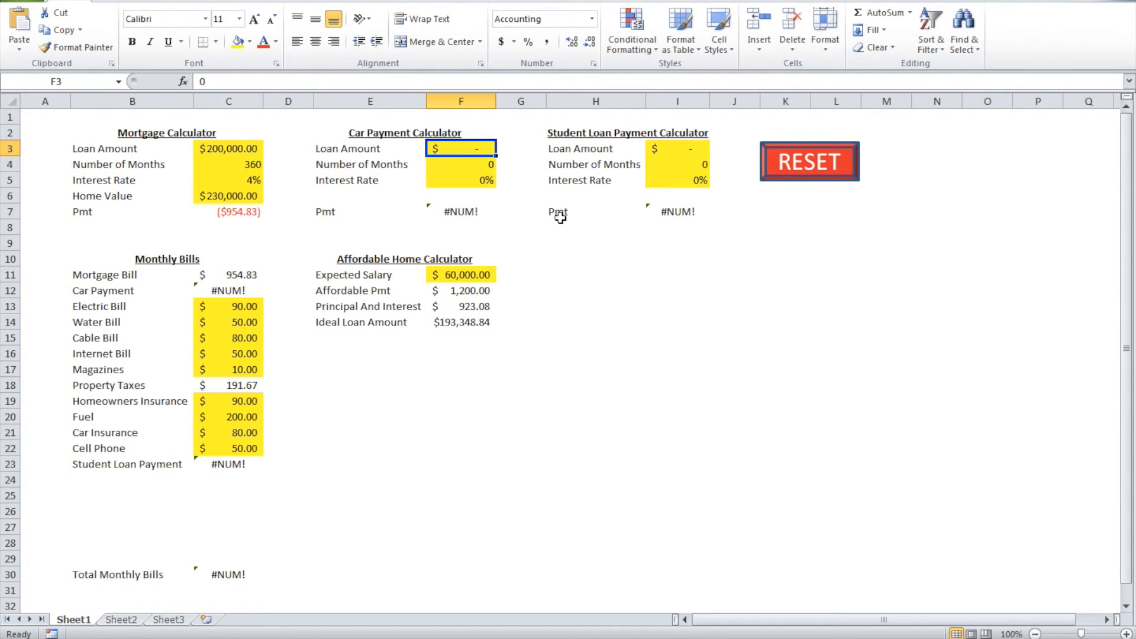
type("20")
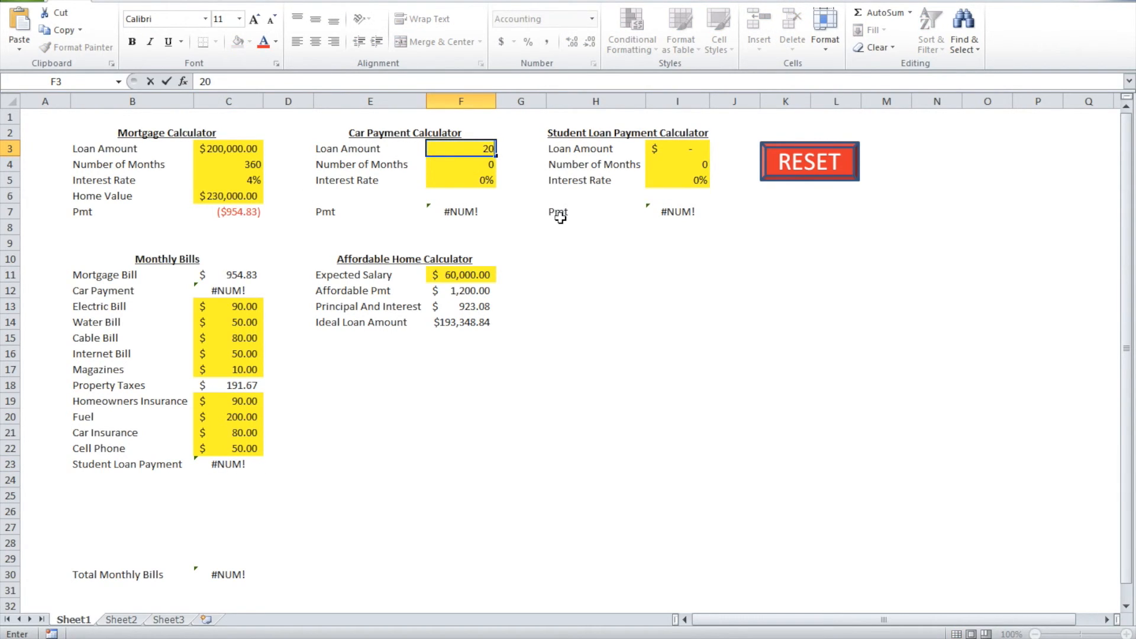
type("000")
key("Return")
type("60")
key("Return")
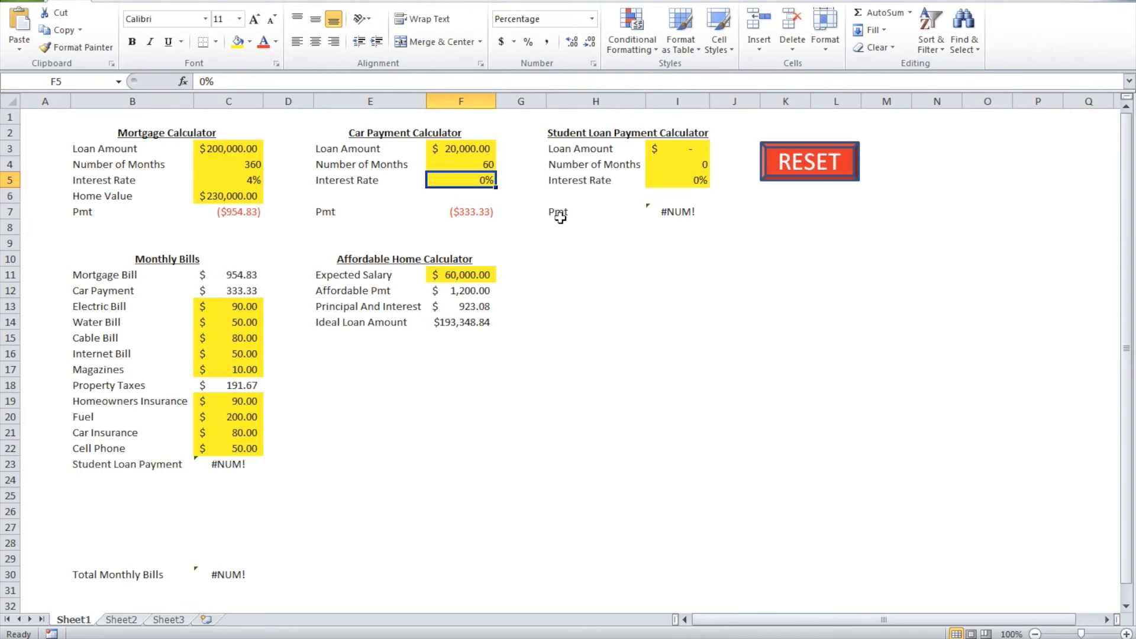
type("3")
key("Return")
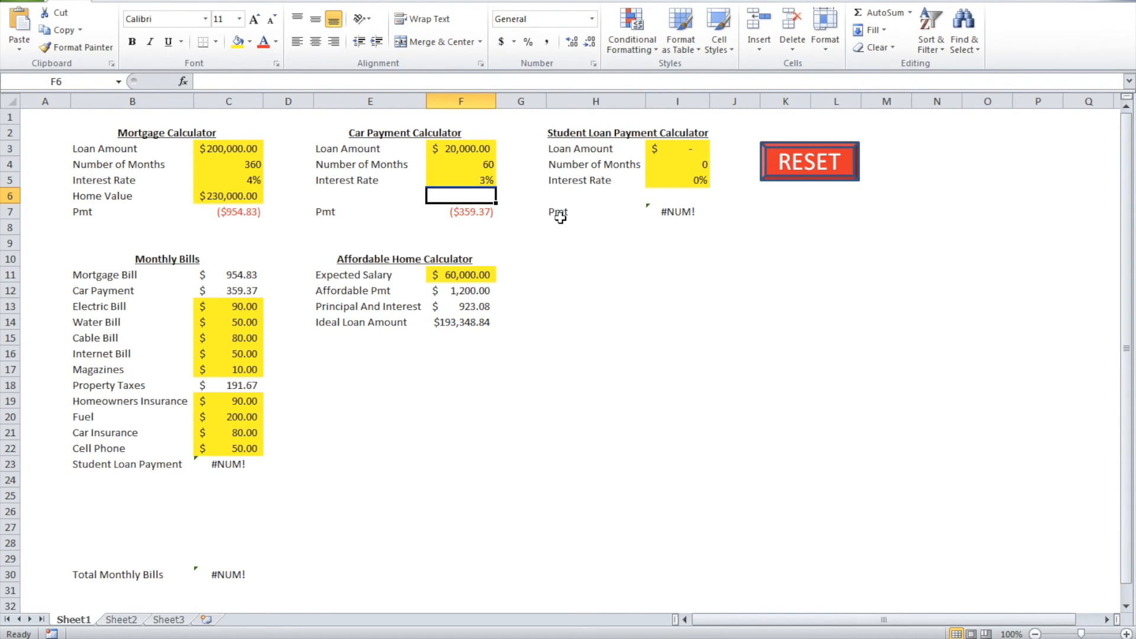
Fill in the Student Loan Payment Calculator with a 40,000 loan amount, 60 months and 2% interest.
left_click(675, 153)
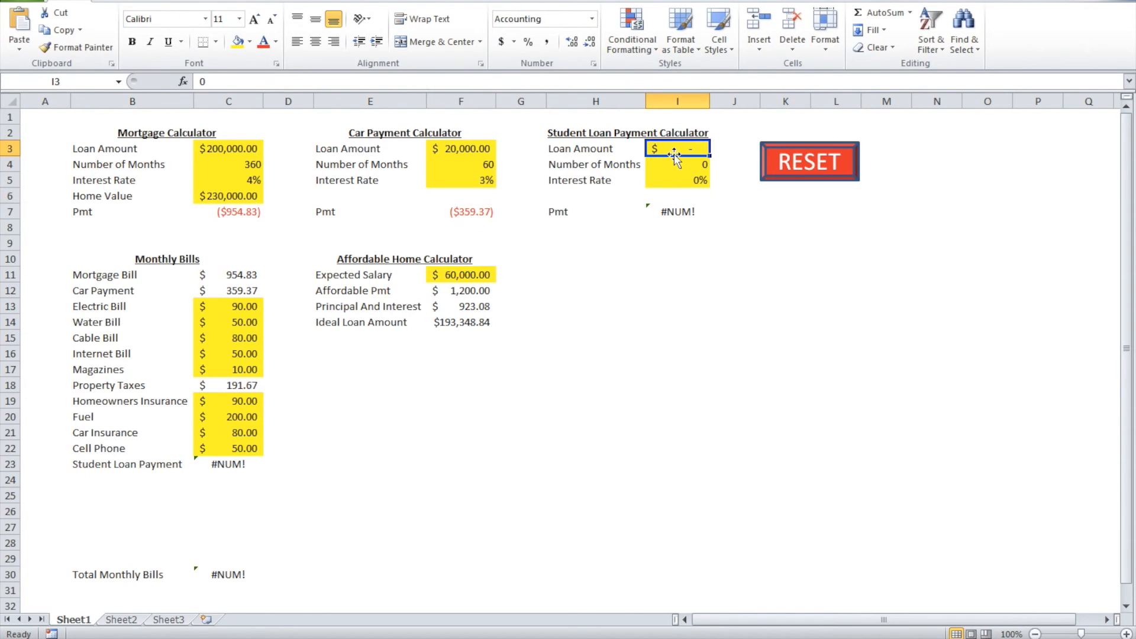
type("40000")
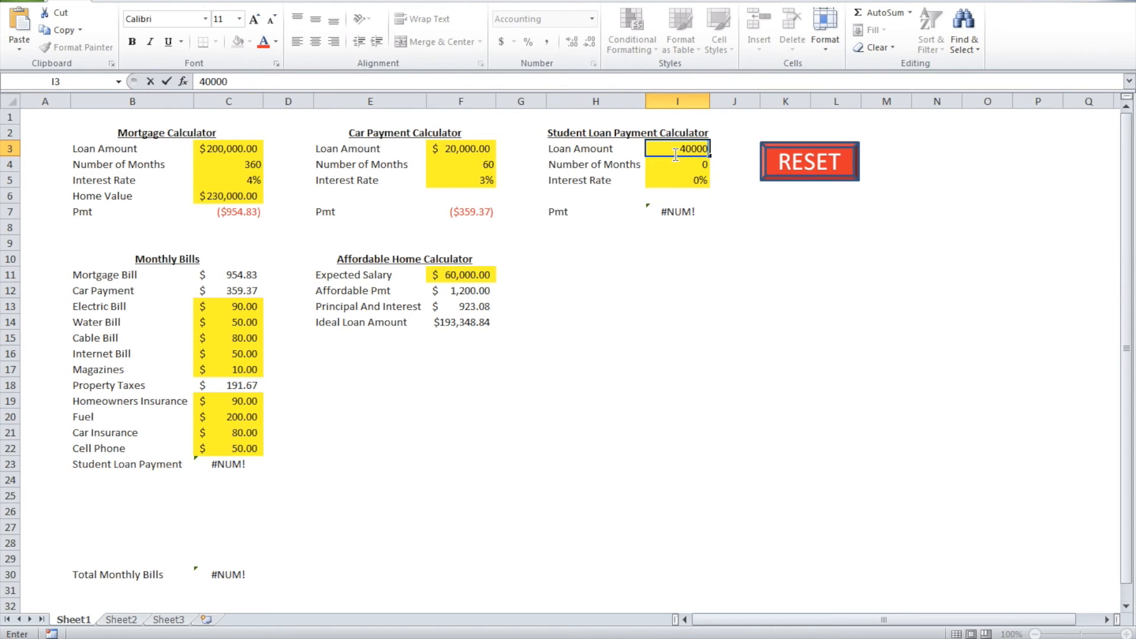
key("Return")
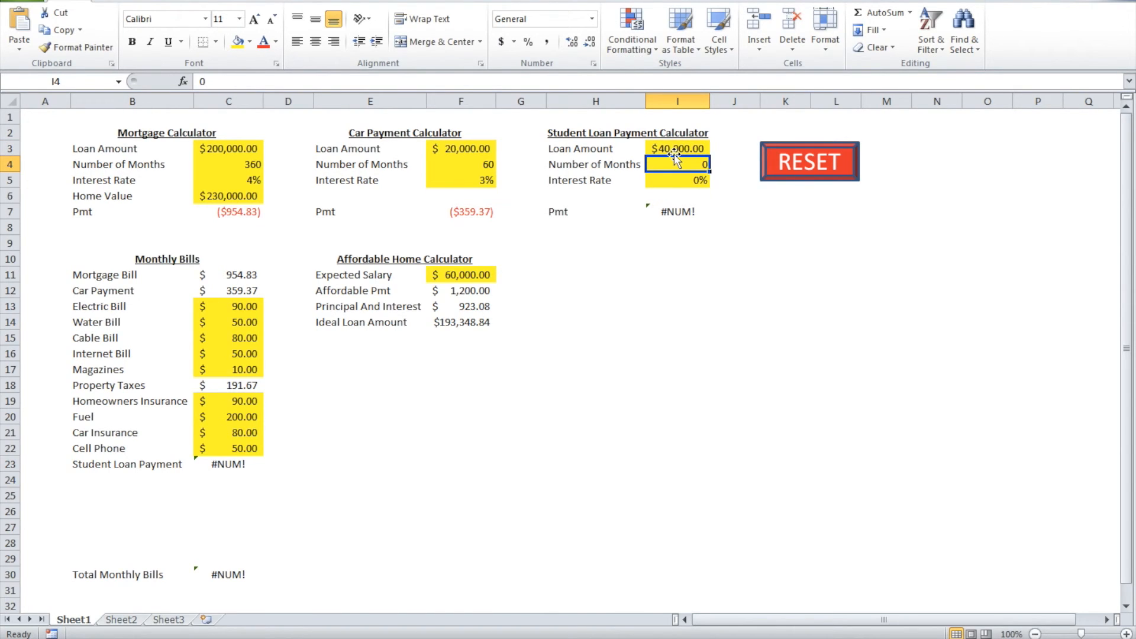
type("60")
key("Return")
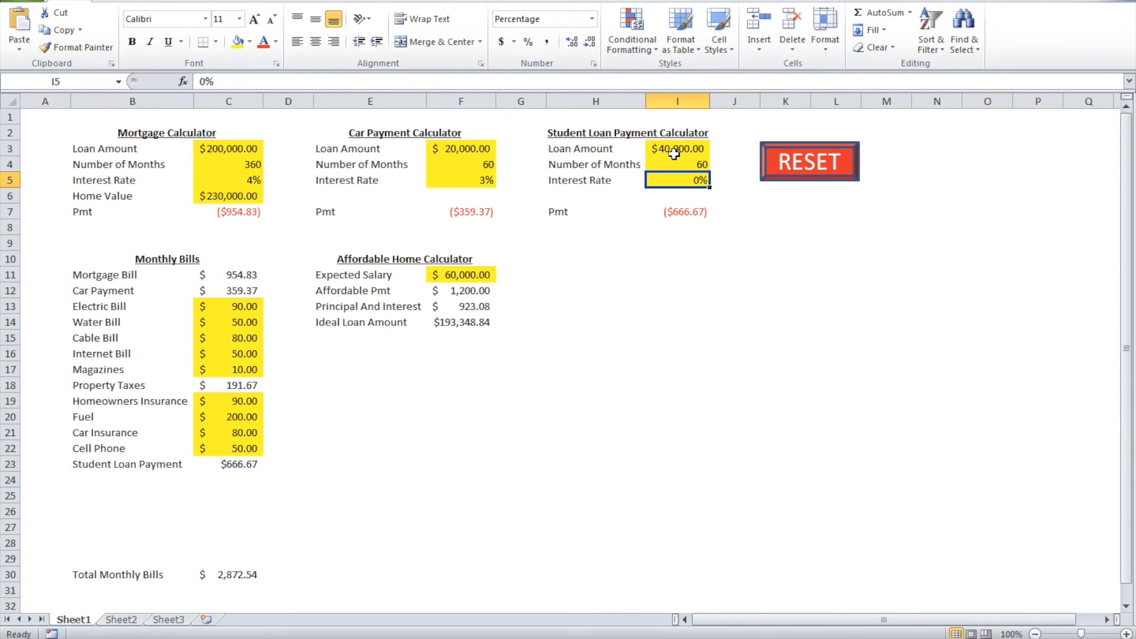
type("2")
key("Return")
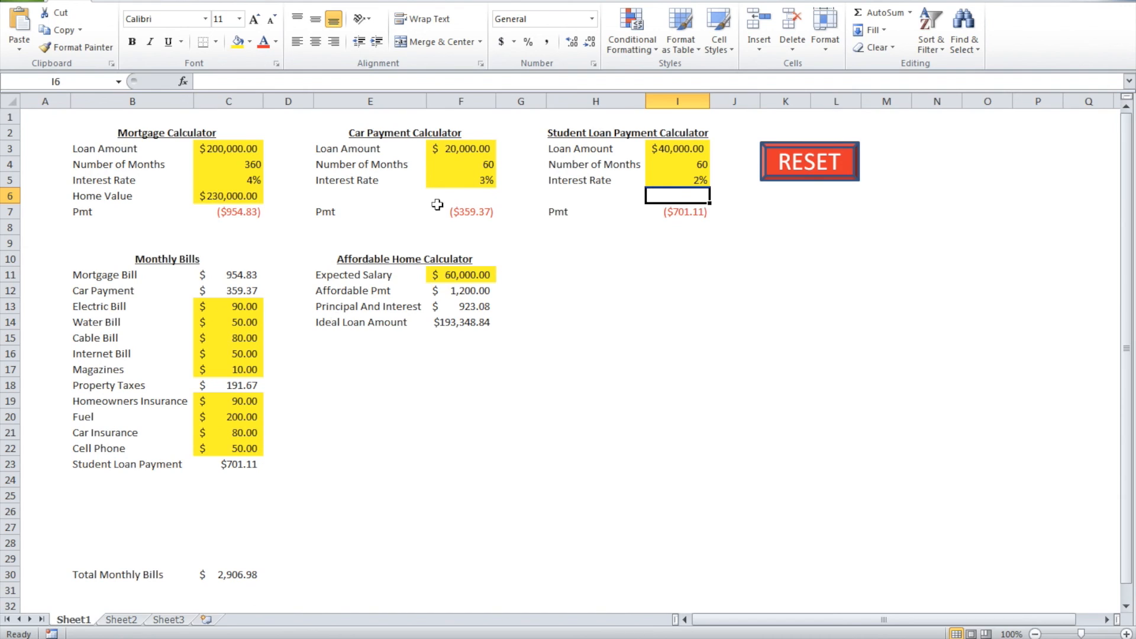
Run the RESET button's macro to zero all the yellow input cells, and select an empty cell outside the calculators.
left_click(810, 169)
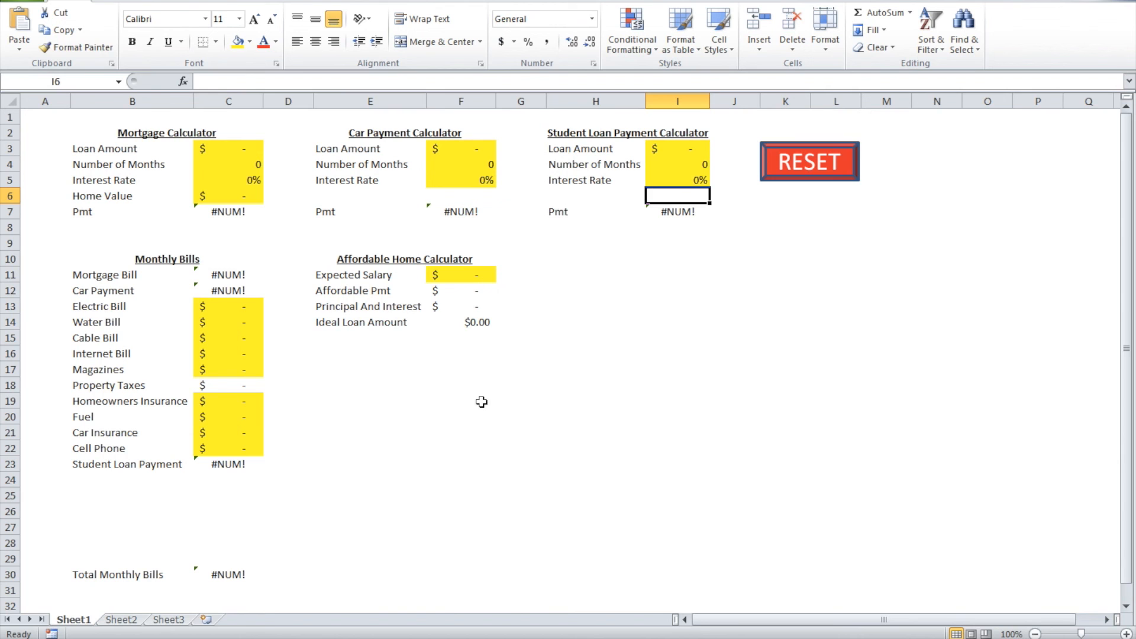
left_click(506, 373)
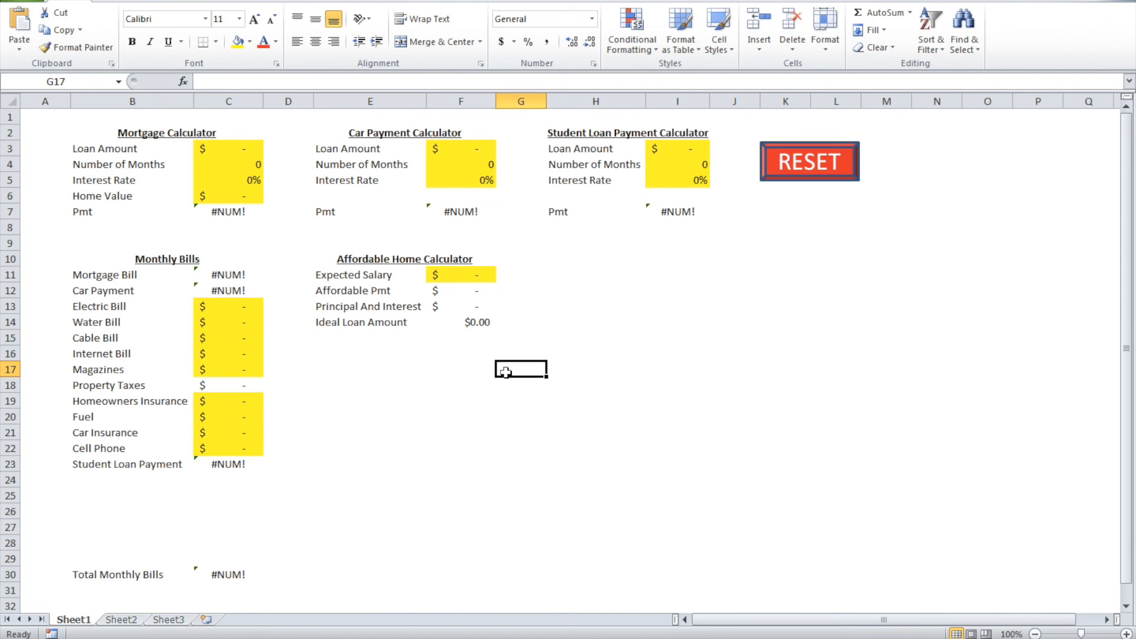